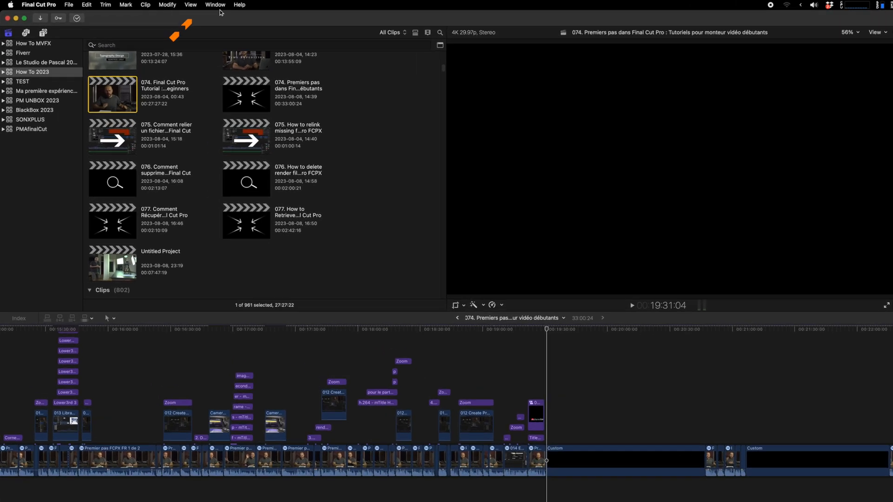
# Step: Switch the window layout to the Color & Effects workspace
pyautogui.click(182, 4)
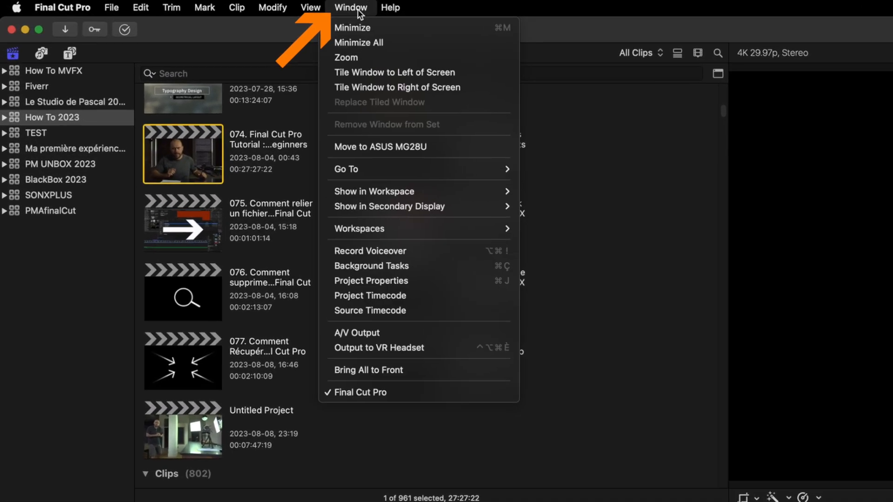
pyautogui.moveTo(471, 248)
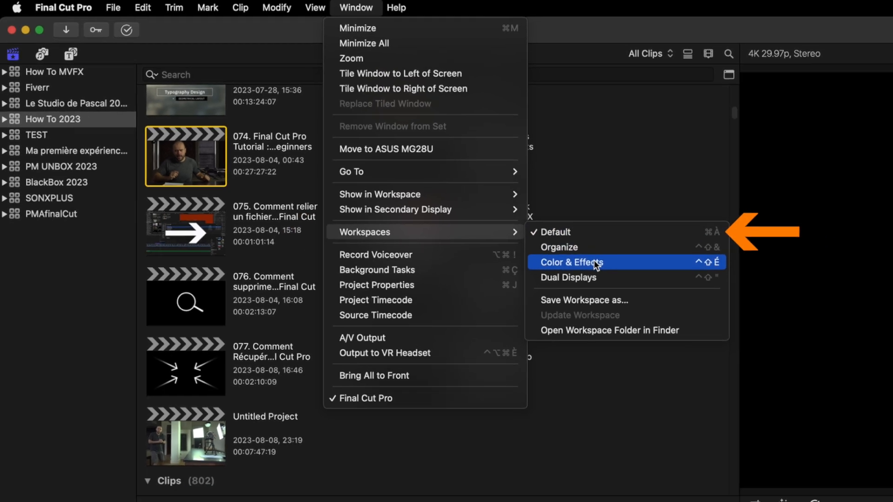
pyautogui.click(594, 261)
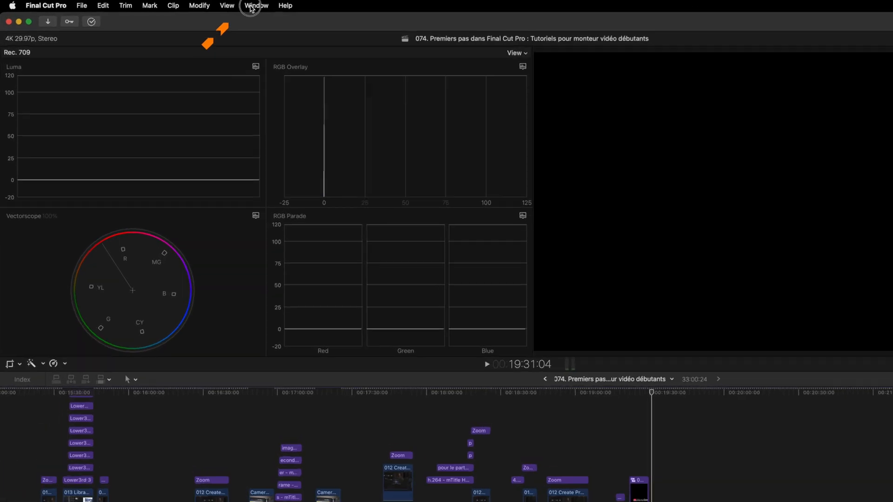
# Step: Look over the panels that can be shown in the workspace, and restore the Default workspace
pyautogui.click(182, 3)
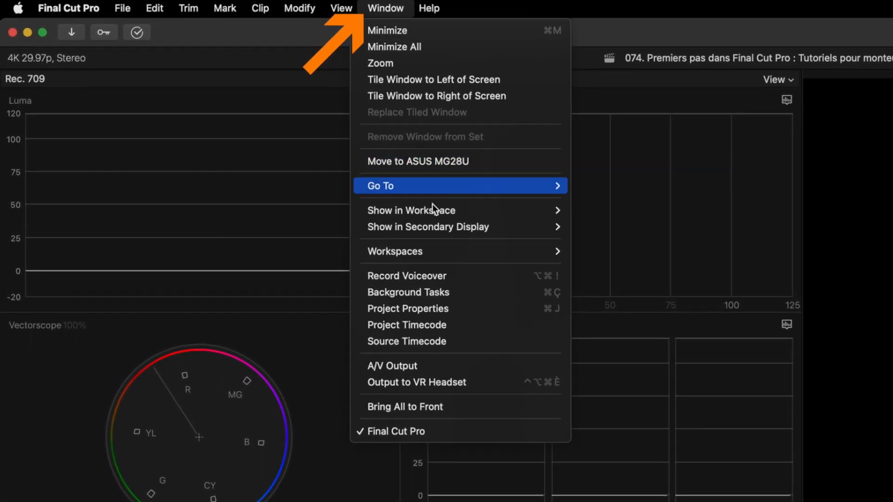
pyautogui.moveTo(451, 252)
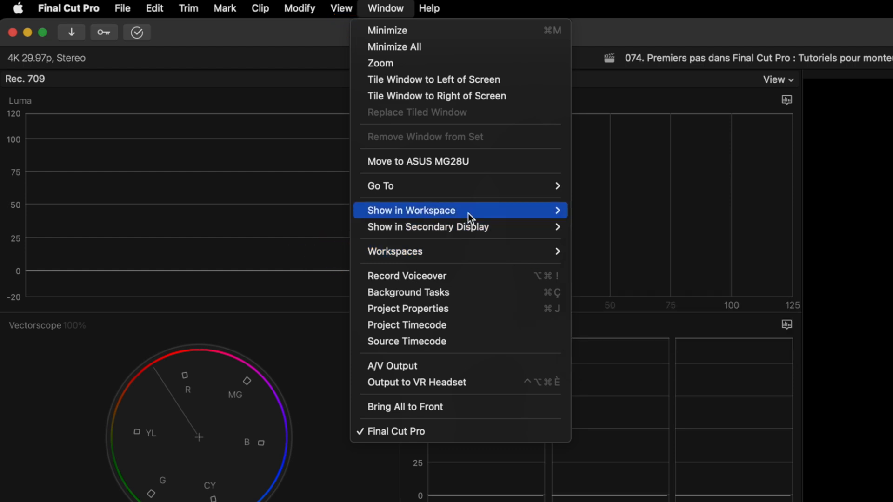
pyautogui.moveTo(468, 213)
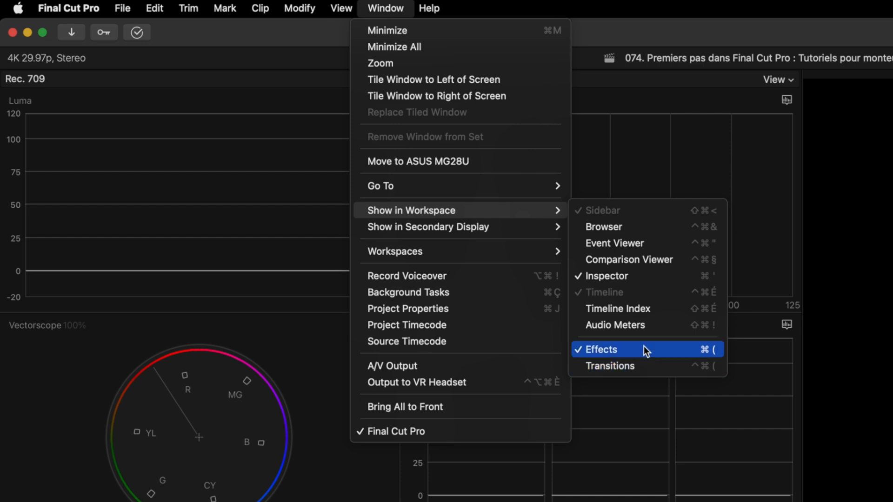
pyautogui.moveTo(532, 253)
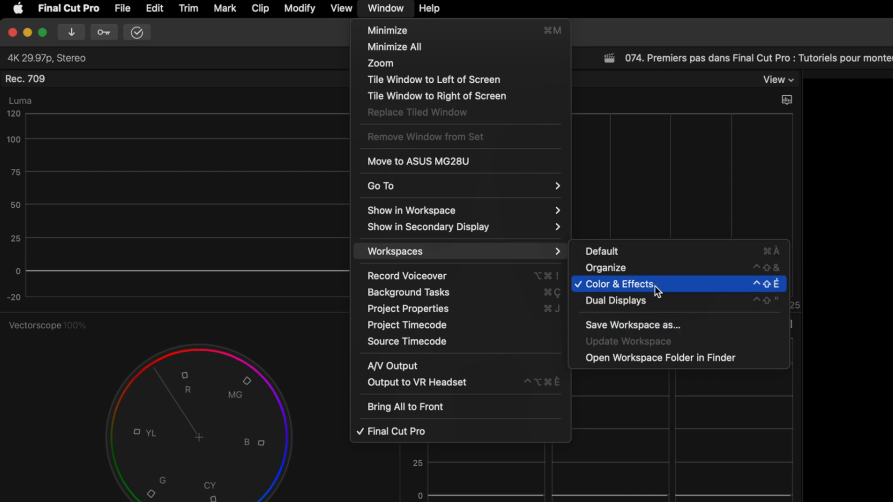
pyautogui.click(655, 254)
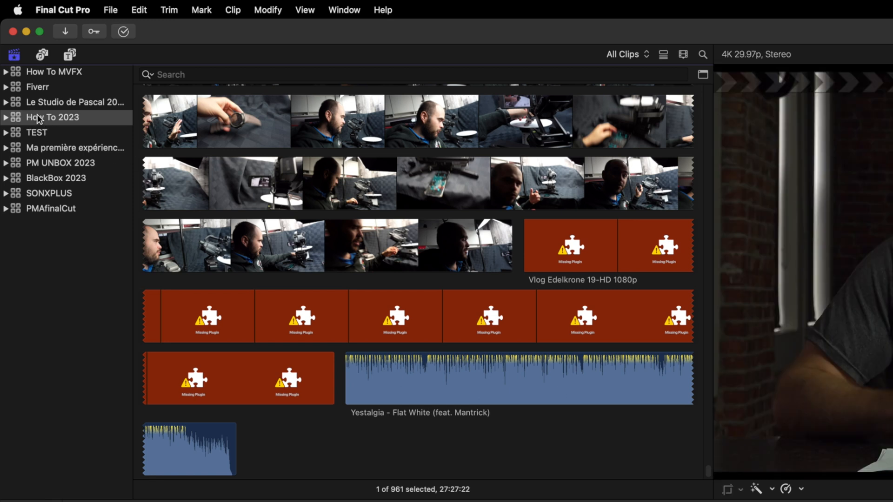
# Step: Expand the How To 2023 and SONXPLUS libraries in turn to view their events, collapsing each one again
pyautogui.click(7, 118)
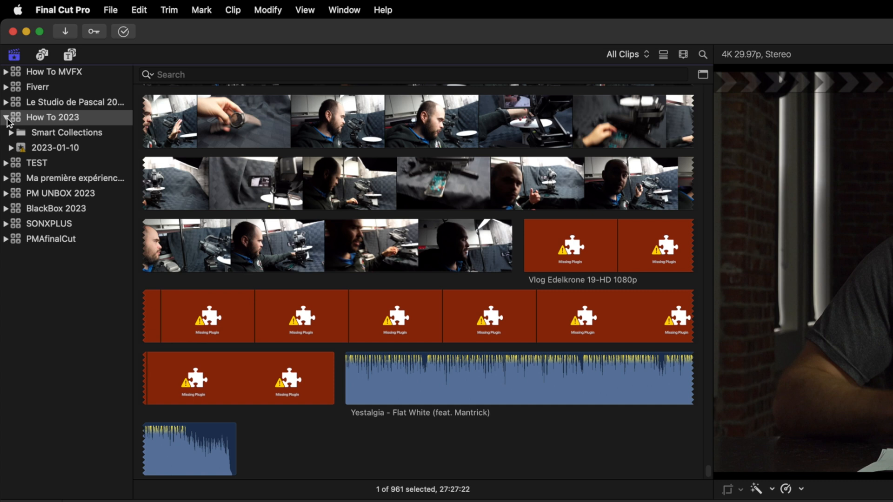
pyautogui.click(6, 118)
pyautogui.click(6, 194)
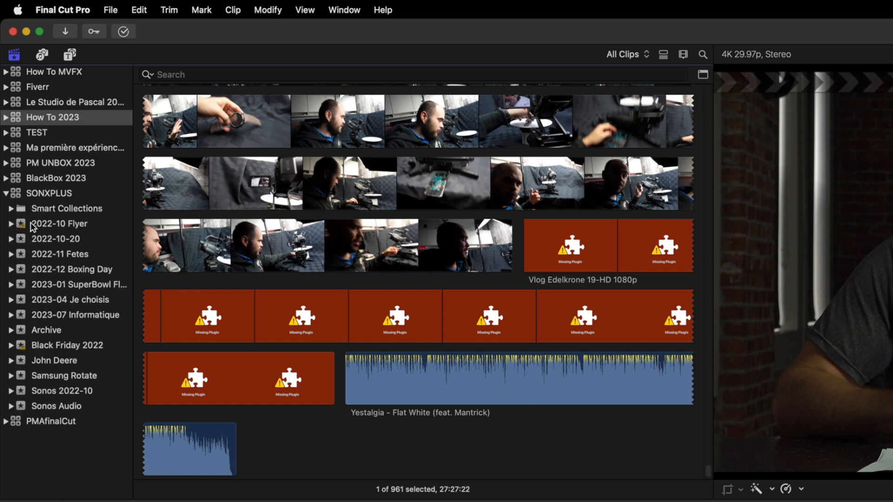
pyautogui.click(5, 193)
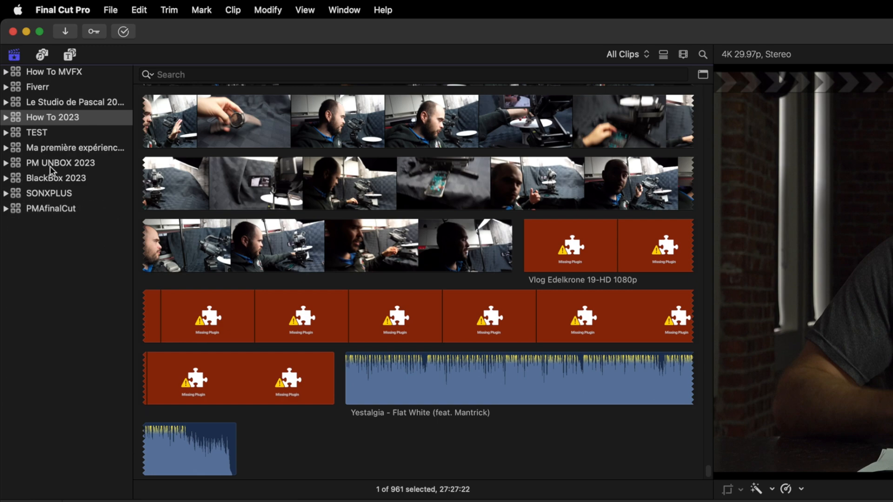
# Step: Find the project "064. Should you film in HD or 4K?" in the How To 2023 library and open it in the timeline
pyautogui.scroll(5, 535, 207)
pyautogui.scroll(15, 535, 207)
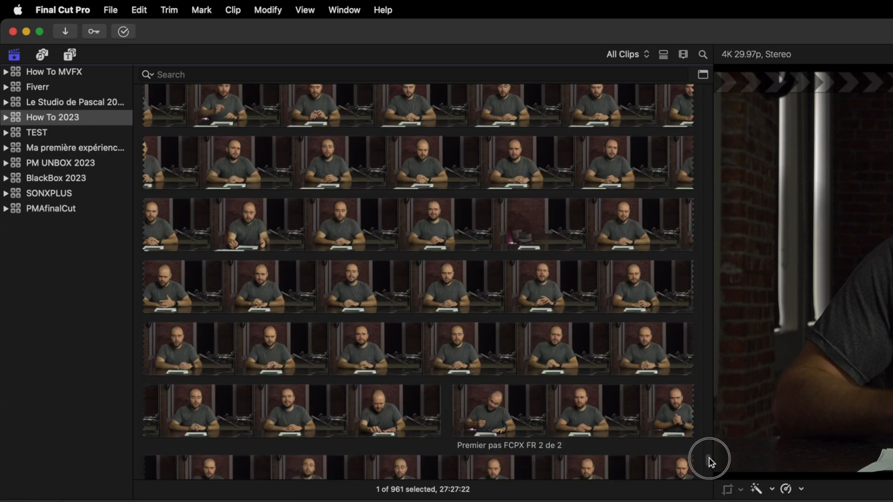
pyautogui.moveTo(709, 461); pyautogui.dragTo(705, 104)
pyautogui.scroll(5, 511, 198)
pyautogui.scroll(15, 512, 197)
pyautogui.scroll(-20, 513, 199)
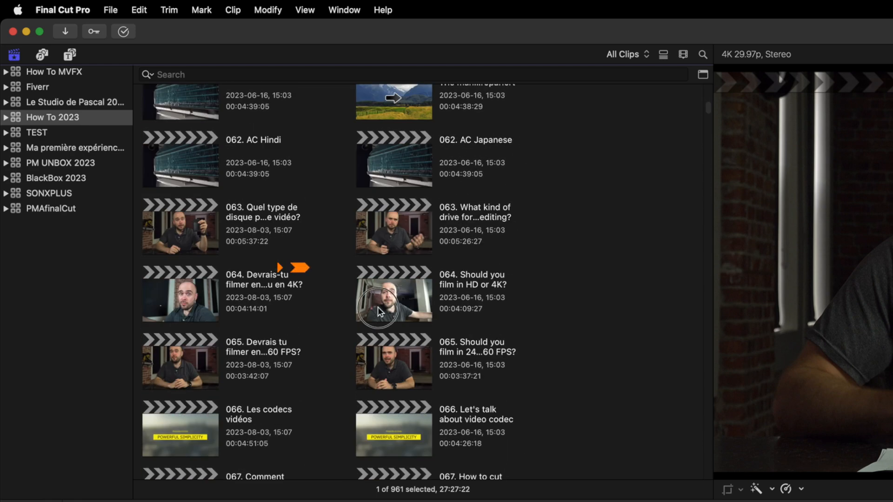
pyautogui.click(377, 306)
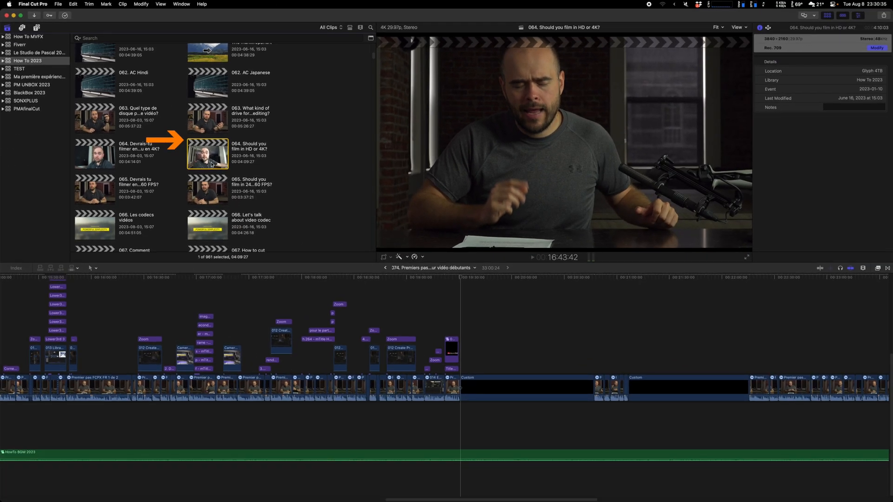
pyautogui.doubleClick(211, 164)
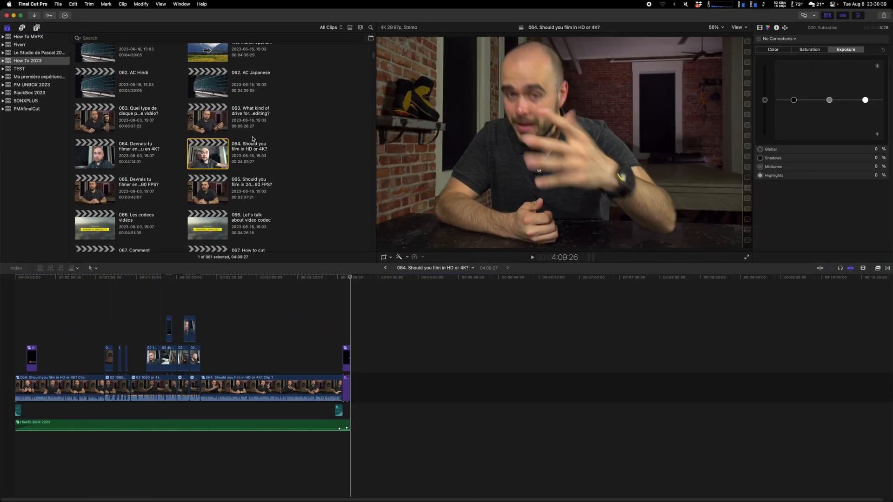
# Step: Find the English project "074. Final Cut Pro Tutorial : First steps for beginners" in the browser and open it in the timeline
pyautogui.scroll(15, 252, 139)
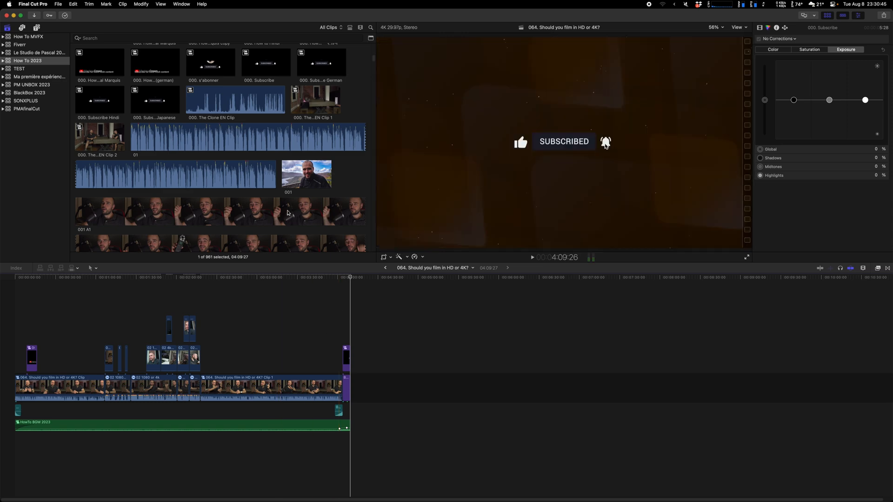
pyautogui.scroll(3, 287, 213)
pyautogui.scroll(5, 286, 213)
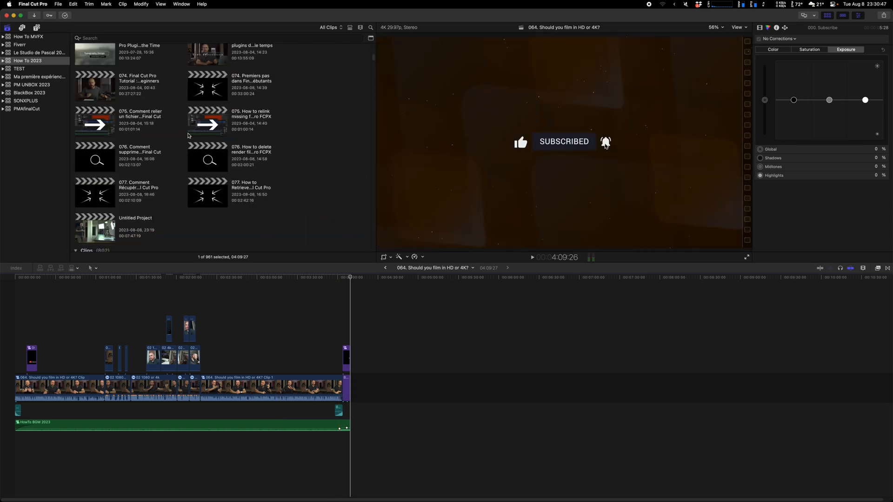
pyautogui.scroll(-3, 227, 170)
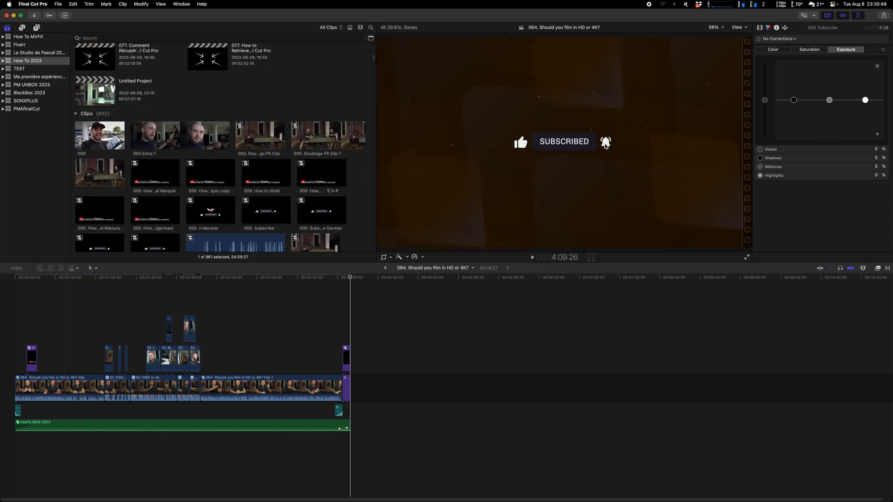
pyautogui.scroll(2, 122, 120)
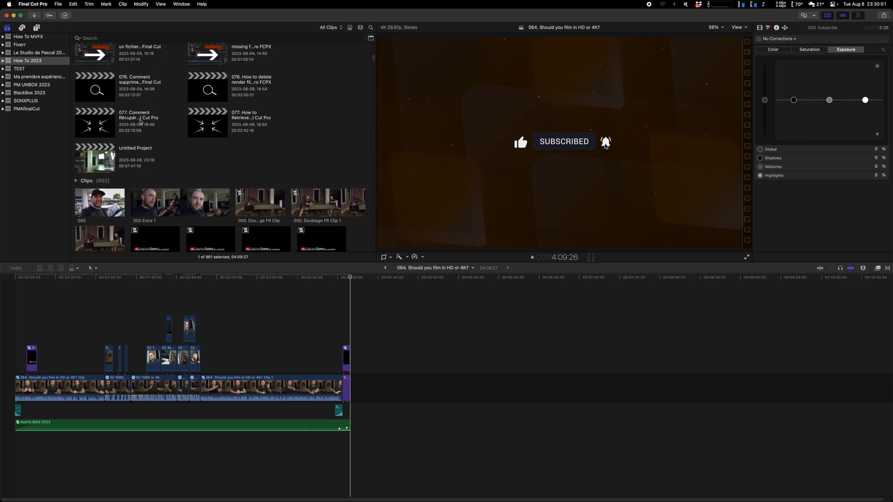
pyautogui.scroll(2, 140, 122)
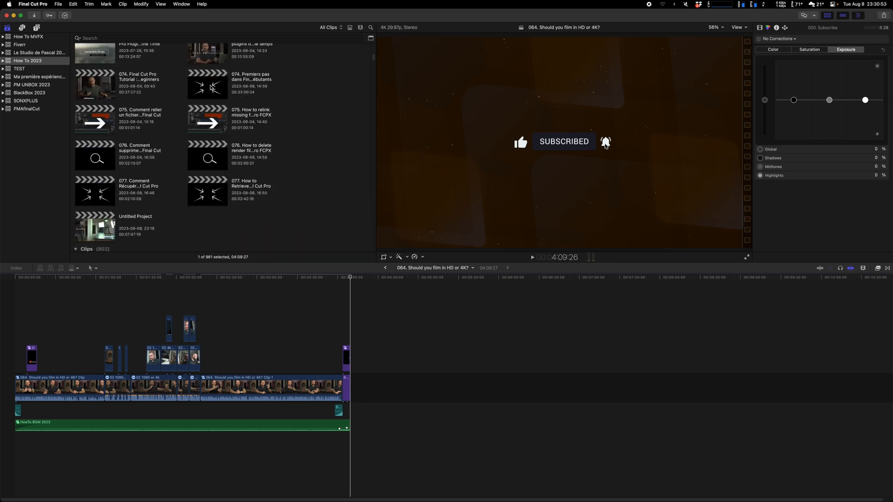
pyautogui.doubleClick(99, 91)
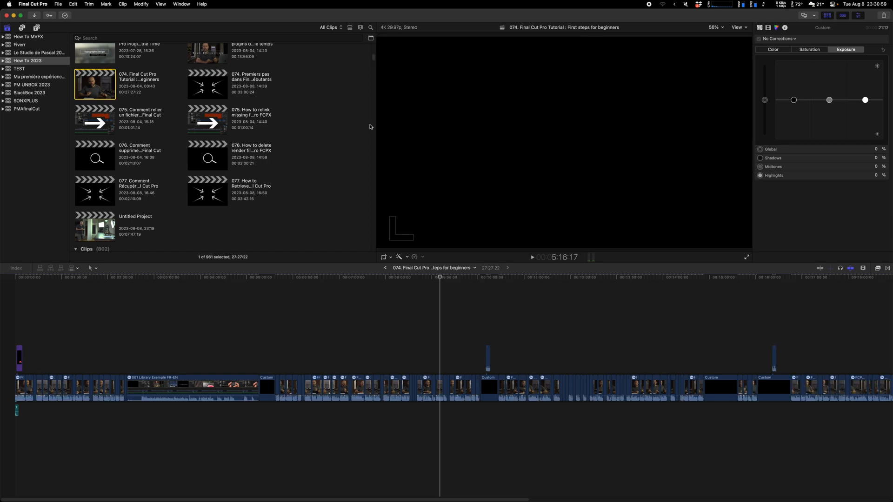
# Step: Hide the Libraries sidebar beside the browser and show it again
pyautogui.moveTo(376, 127)
pyautogui.mouseDown()
pyautogui.moveTo(365, 127)
pyautogui.moveTo(377, 128)
pyautogui.mouseUp()
pyautogui.scroll(5, 223, 139)
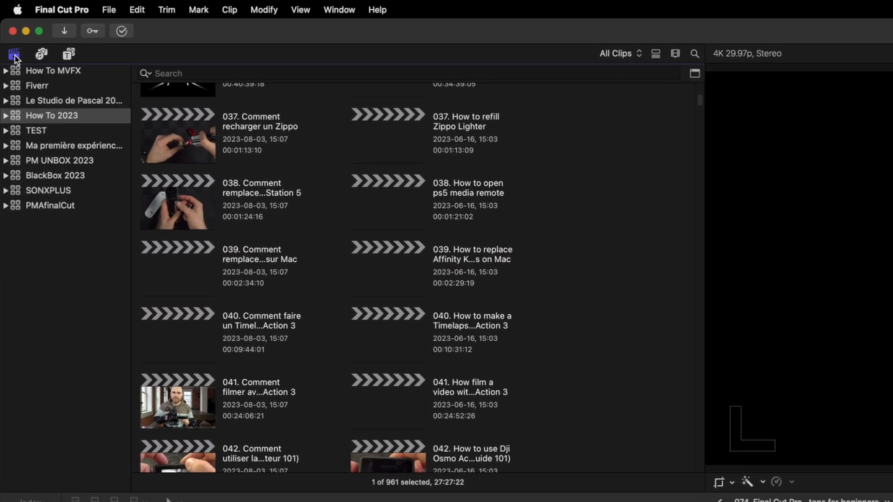
pyautogui.click(14, 54)
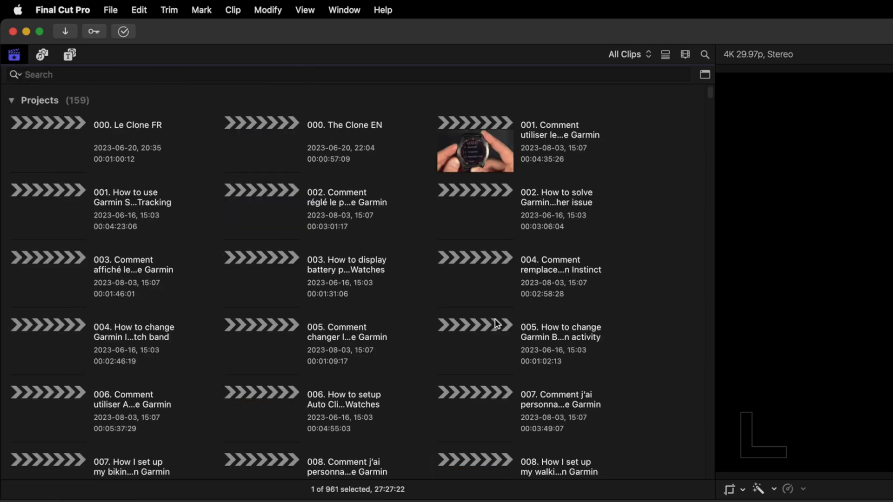
pyautogui.click(14, 54)
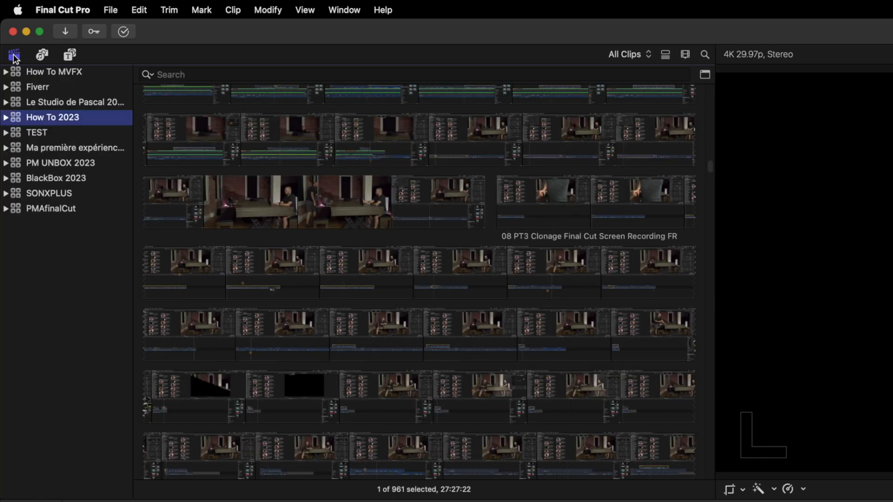
# Step: Switch the sidebar to photos, videos and audio, and view the Photos, Music and Apple TV categories in turn
pyautogui.click(42, 55)
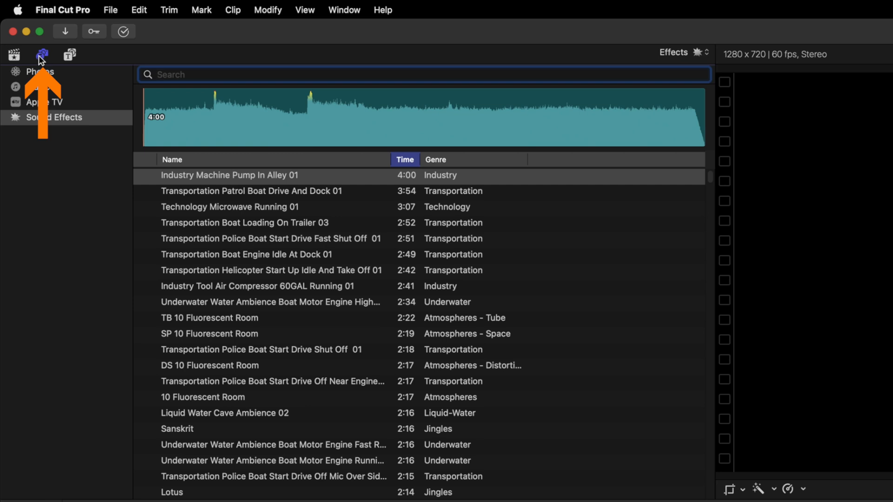
pyautogui.click(40, 72)
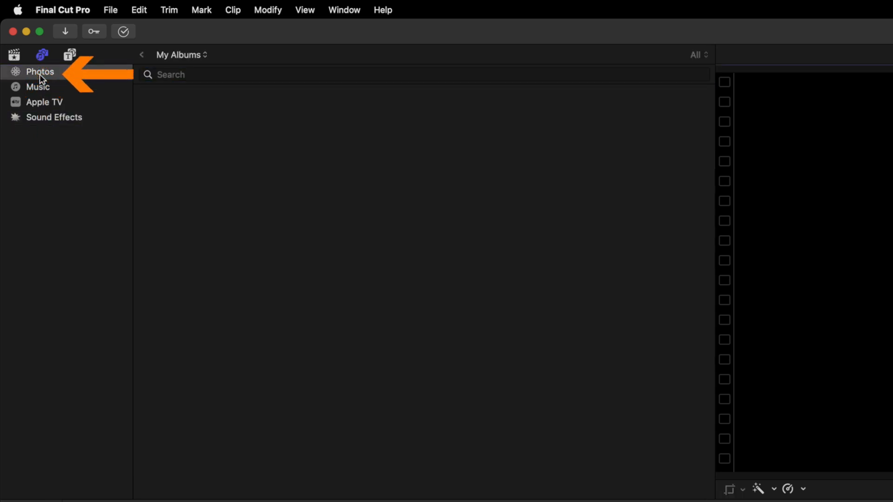
pyautogui.click(40, 86)
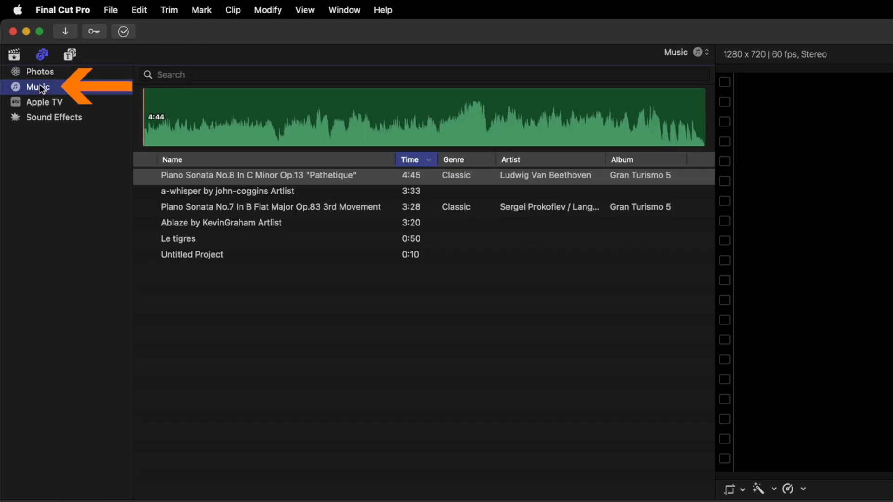
pyautogui.click(45, 103)
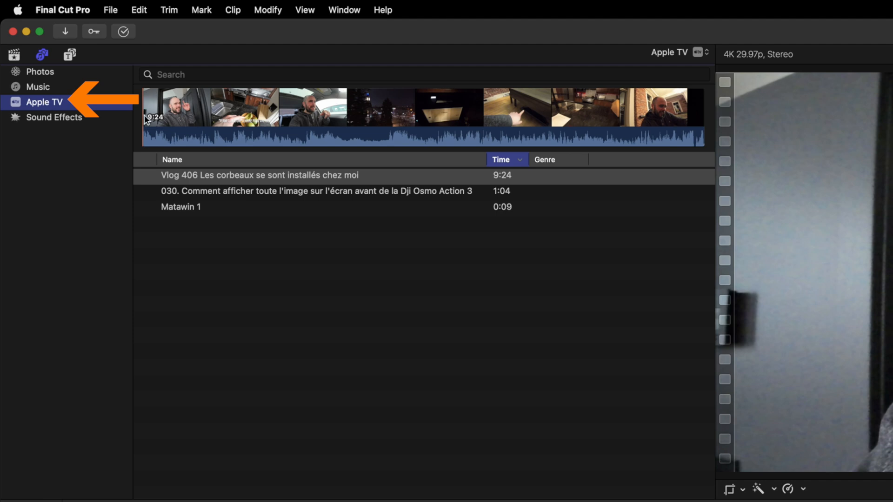
# Step: Show the Sound Effects category and look through its list of effects
pyautogui.click(61, 118)
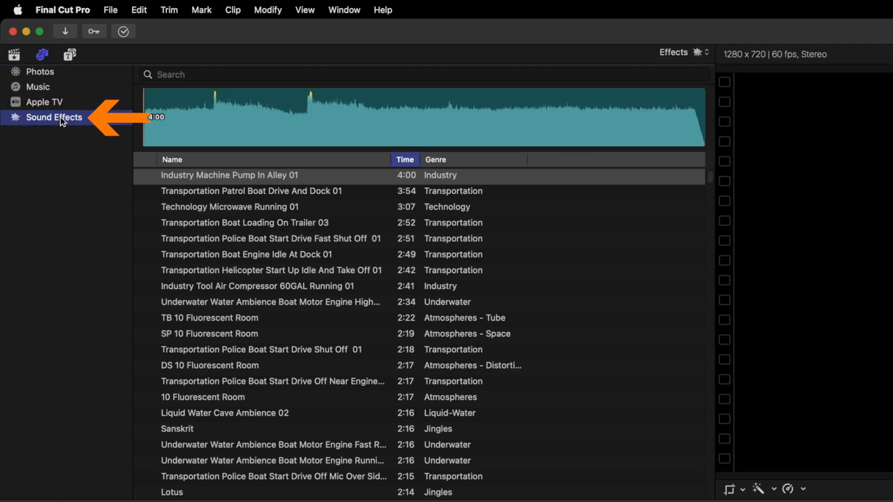
pyautogui.scroll(-20, 215, 182)
pyautogui.scroll(-20, 213, 185)
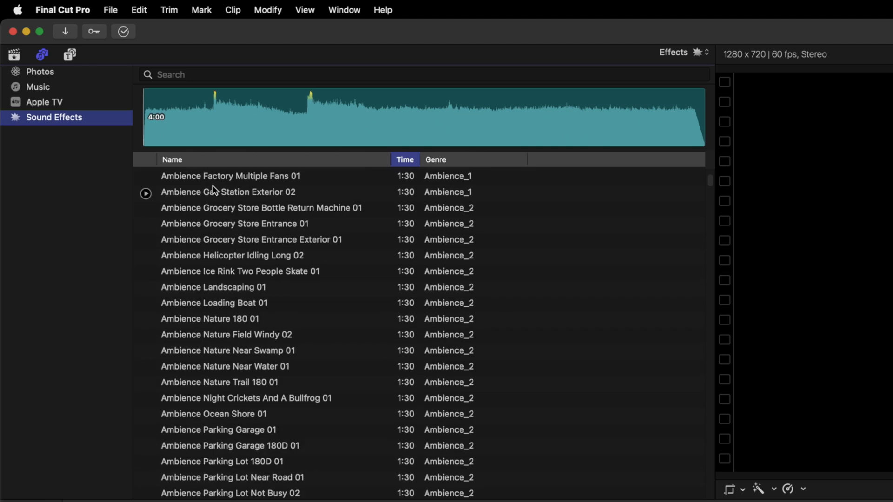
pyautogui.scroll(-20, 213, 185)
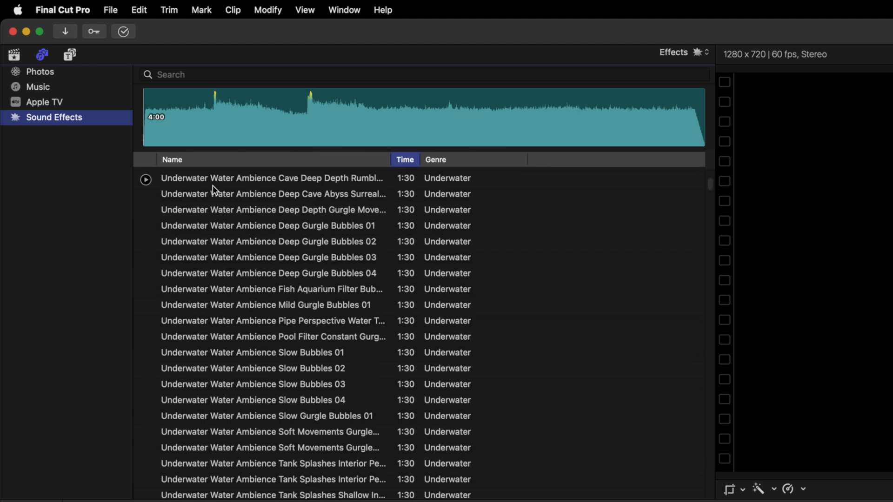
pyautogui.scroll(-20, 213, 185)
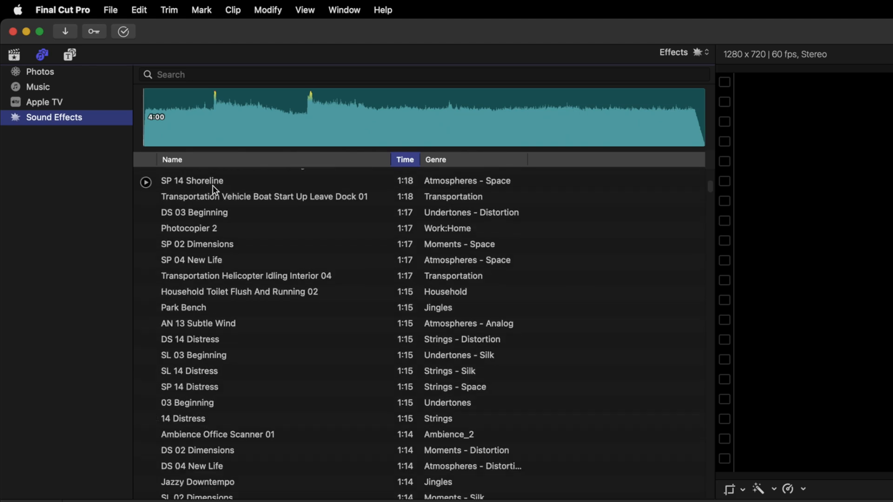
pyautogui.scroll(-8, 213, 191)
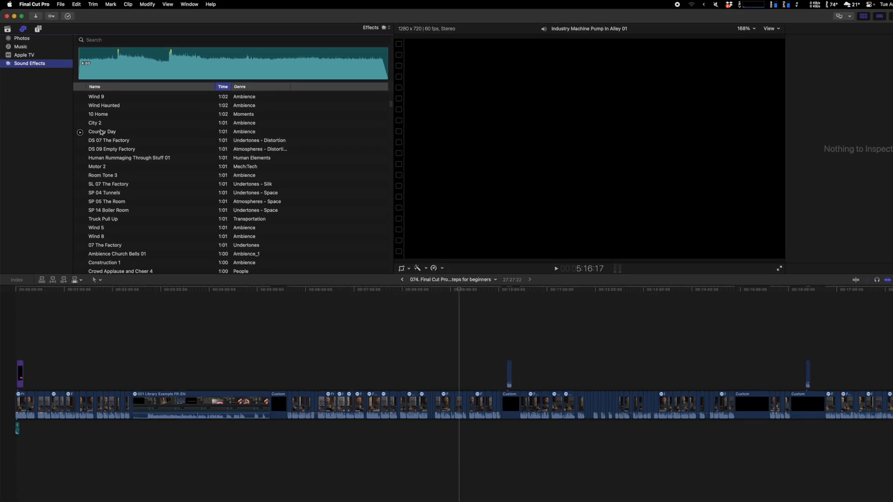
pyautogui.scroll(-15, 100, 133)
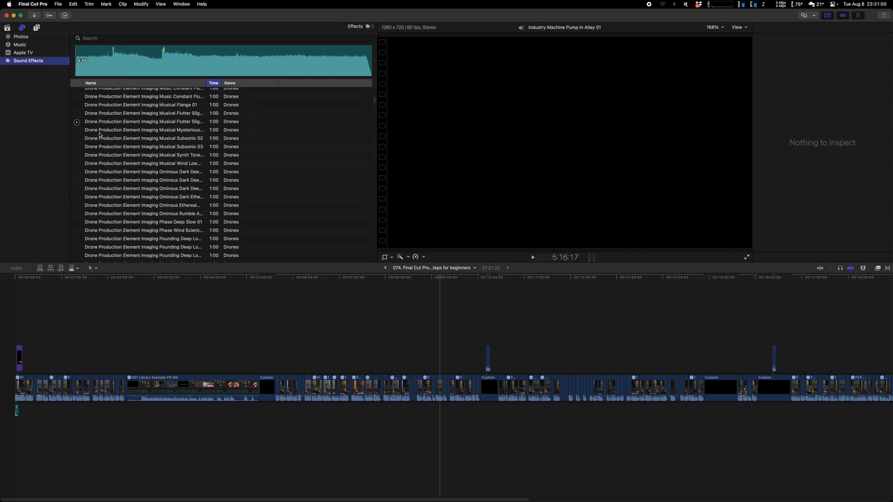
pyautogui.scroll(-10, 100, 135)
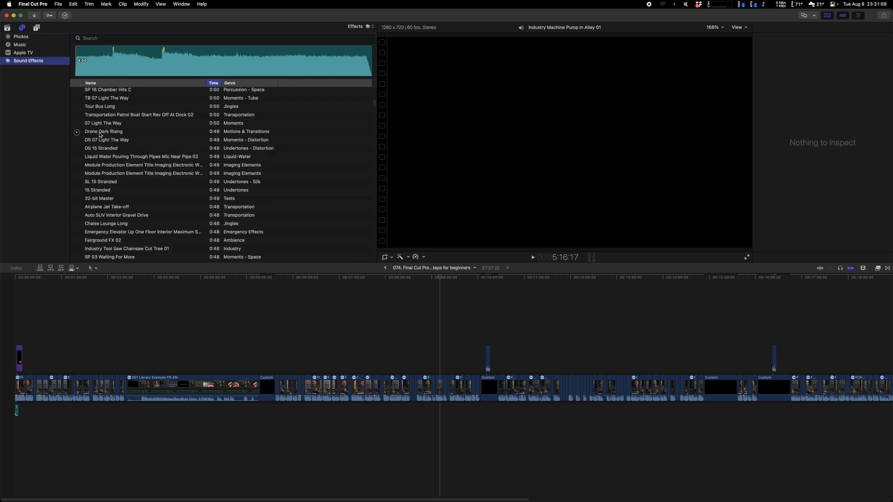
# Step: Browse further through the sound effects list, search it for "car" and look through the matching effects
pyautogui.scroll(-15, 100, 135)
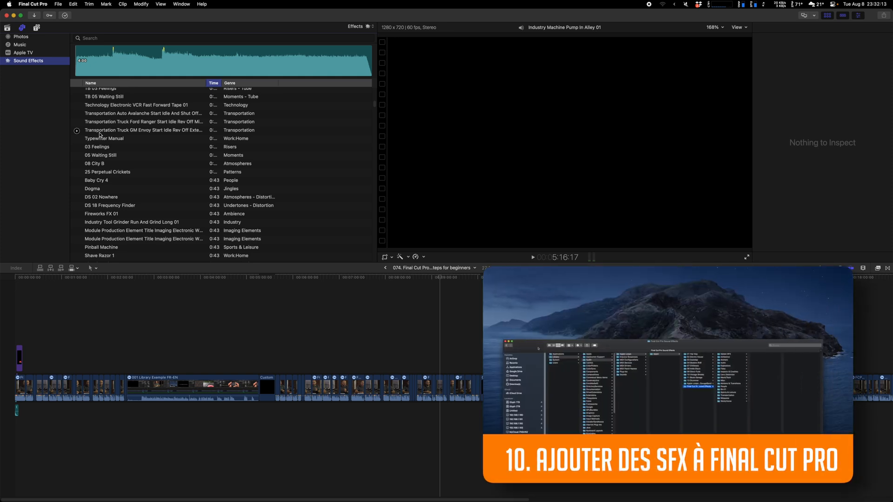
pyautogui.scroll(-15, 99, 135)
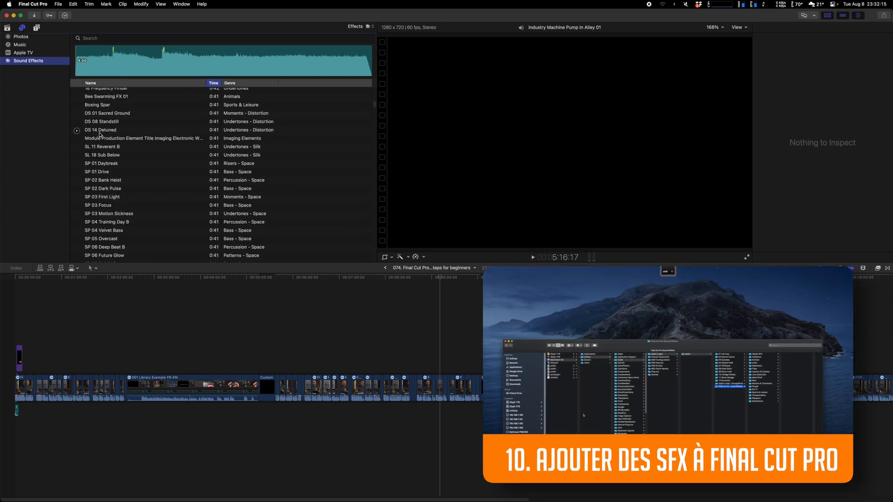
pyautogui.scroll(-10, 99, 135)
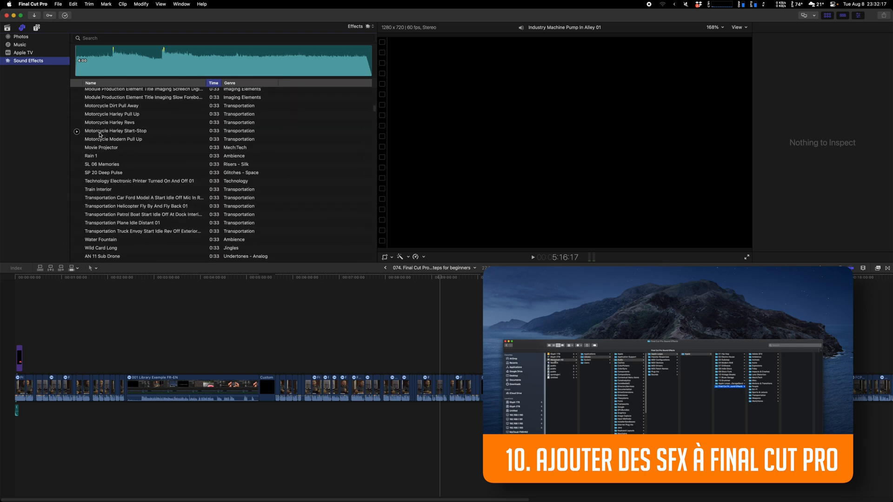
pyautogui.click(107, 38)
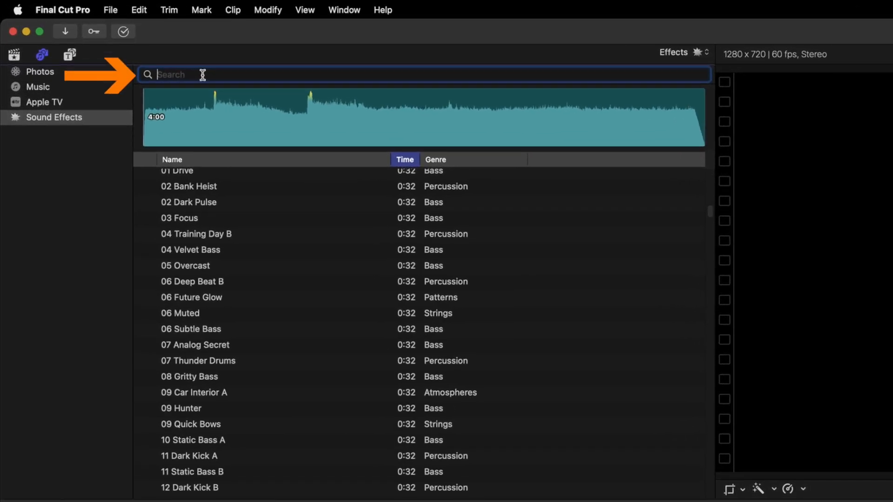
pyautogui.write('car')
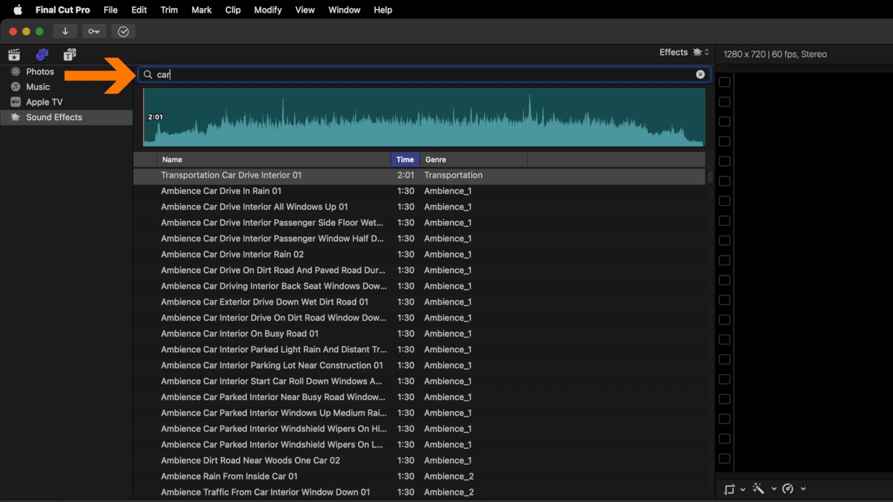
pyautogui.scroll(-20, 257, 179)
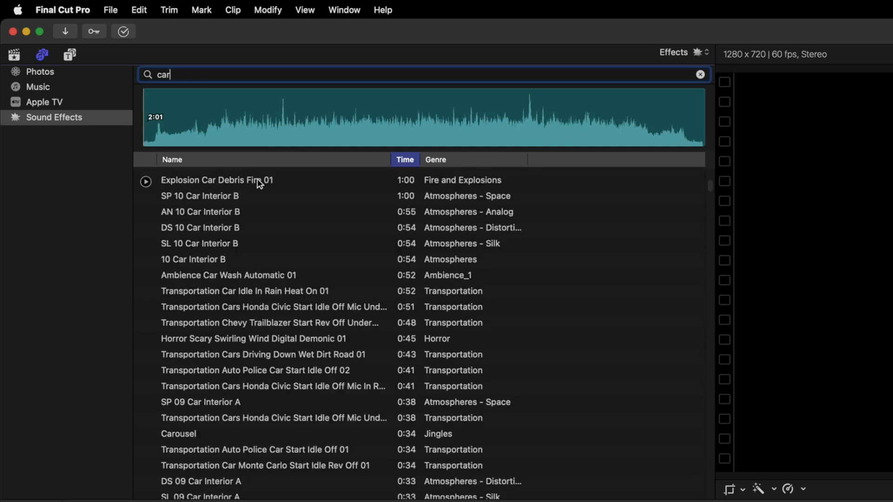
pyautogui.scroll(-10, 258, 179)
# Step: Search the sound effects for "police" instead, look through the matches and clear the search
pyautogui.press('super+a')
pyautogui.write('police')
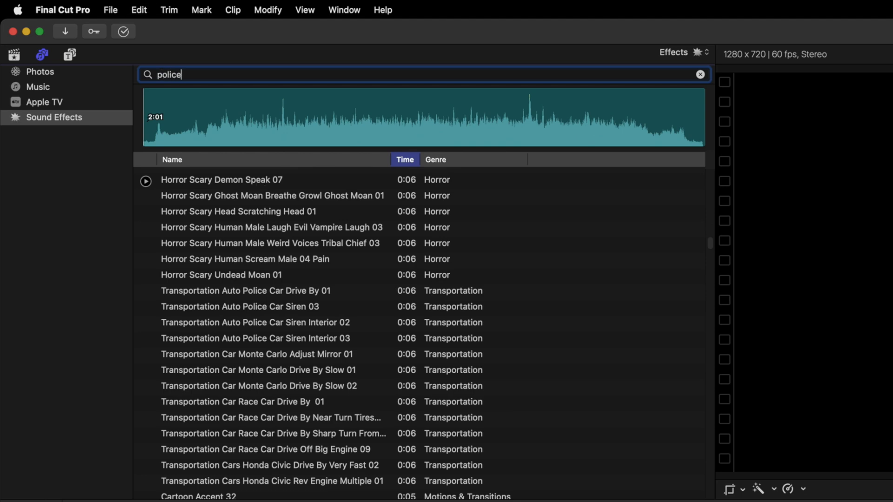
pyautogui.scroll(-20, 350, 338)
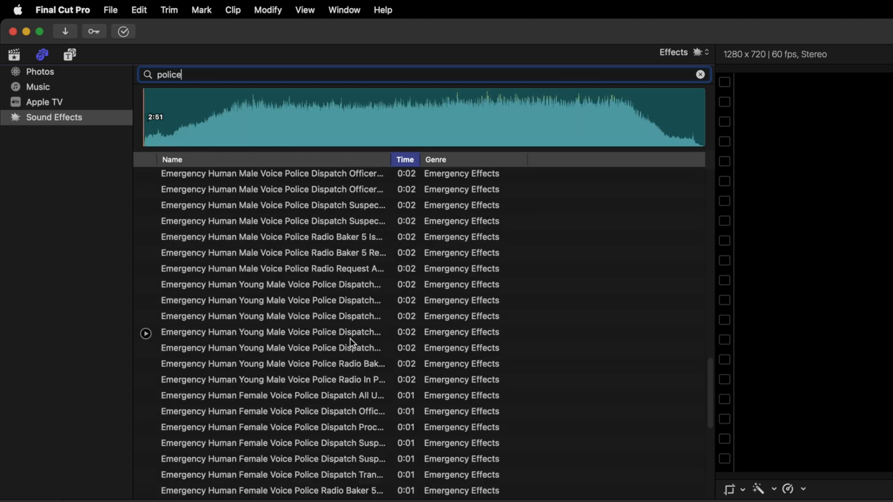
pyautogui.scroll(20, 350, 339)
pyautogui.press('super+a')
pyautogui.press('BackSpace')
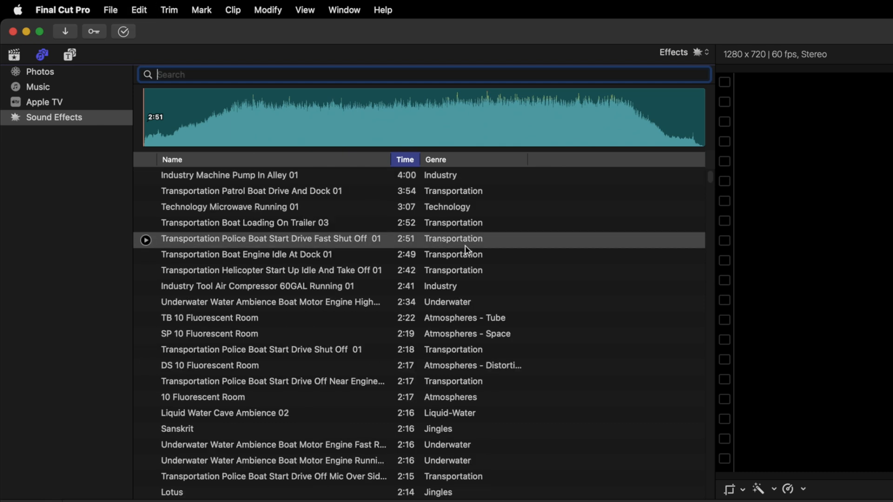
# Step: Show the Titles and Generators sidebar and look through its list of title categories
pyautogui.click(71, 57)
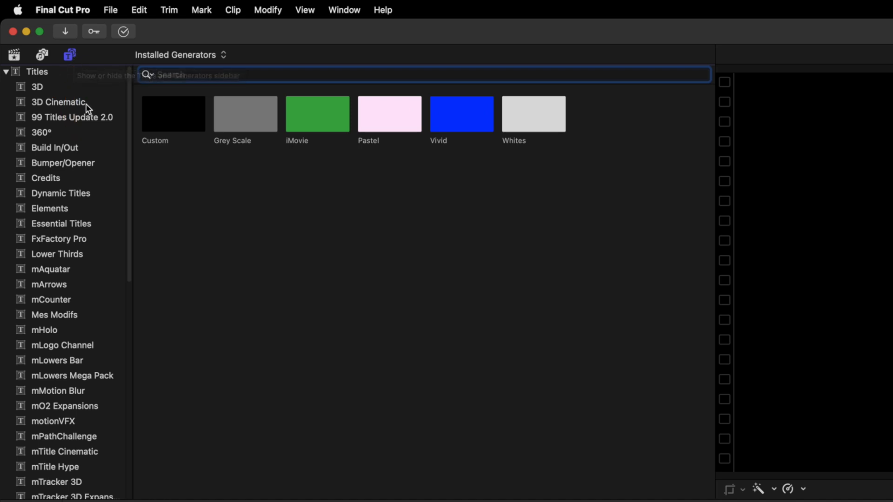
pyautogui.scroll(-2, 86, 103)
pyautogui.scroll(-10, 85, 104)
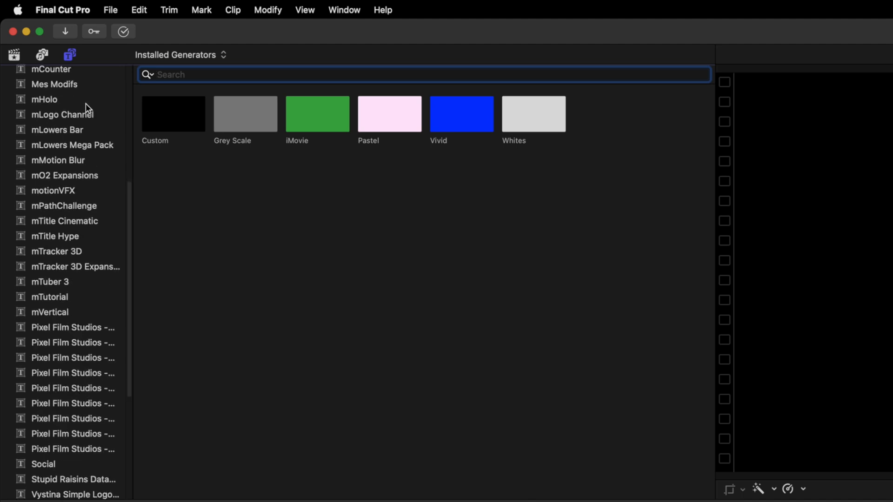
pyautogui.scroll(-5, 86, 103)
pyautogui.scroll(15, 85, 103)
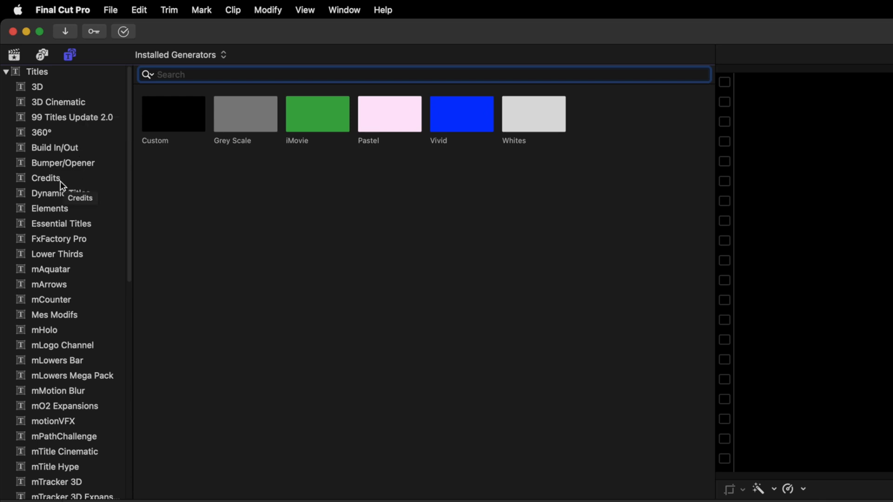
# Step: Add the Basic Title from the Bumper/Opener category above the black Custom clip at about 15:10 in the timeline, and select it
pyautogui.click(53, 165)
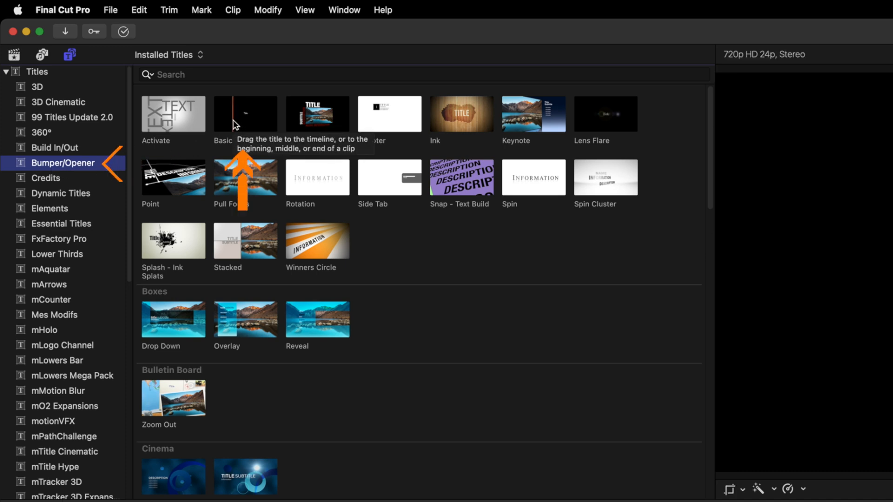
pyautogui.moveTo(237, 125); pyautogui.dragTo(892, 501)
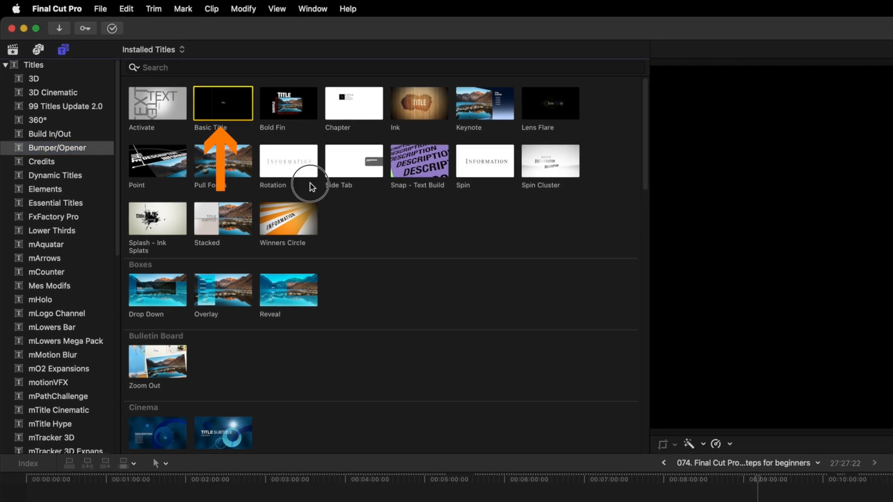
pyautogui.moveTo(717, 361); pyautogui.dragTo(718, 360)
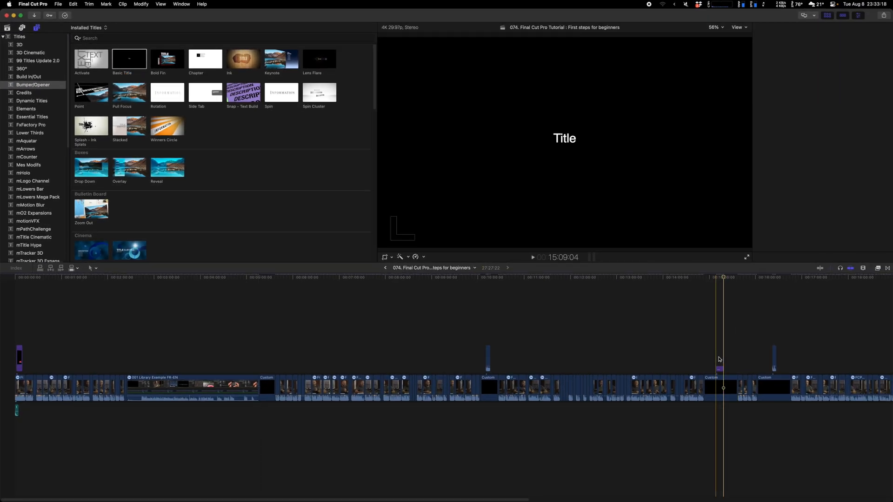
pyautogui.click(720, 370)
pyautogui.press('space')
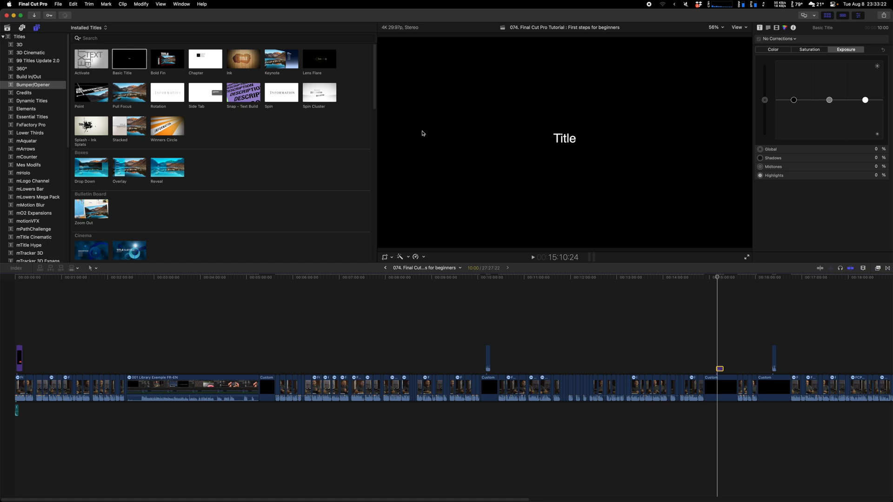
# Step: Show the Build In/Out titles and preview examples such as Assembler and Pixie Dust
pyautogui.click(32, 78)
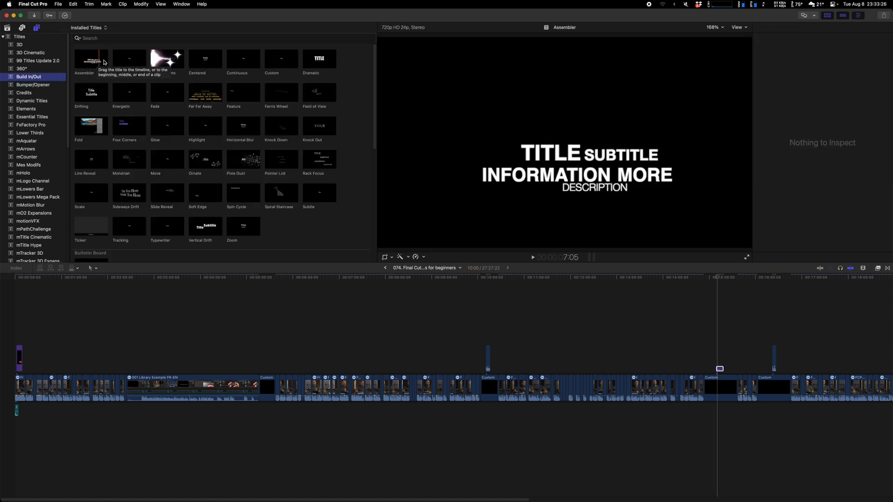
pyautogui.press('space')
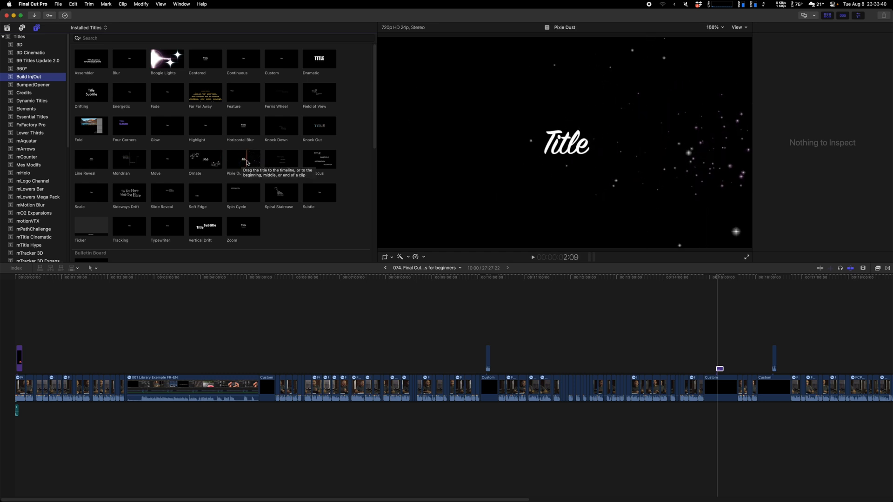
# Step: Play the Basic Title in the timeline briefly and move its text in the viewer to about X -255, Y -115 px
pyautogui.click(719, 367)
pyautogui.press('space')
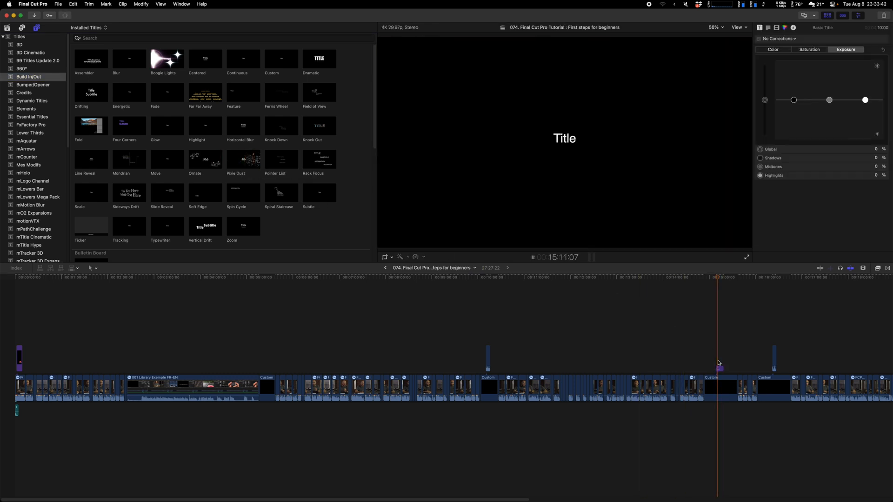
pyautogui.press('space')
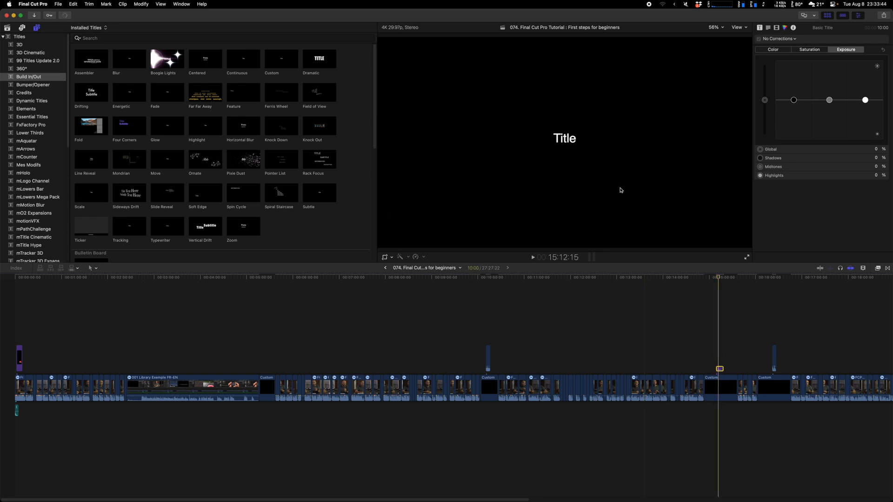
pyautogui.moveTo(563, 145); pyautogui.dragTo(513, 167)
# Step: Change the title's text to "gseragfaefha" and set its font to Hiragino Mincho ProN
pyautogui.click(758, 28)
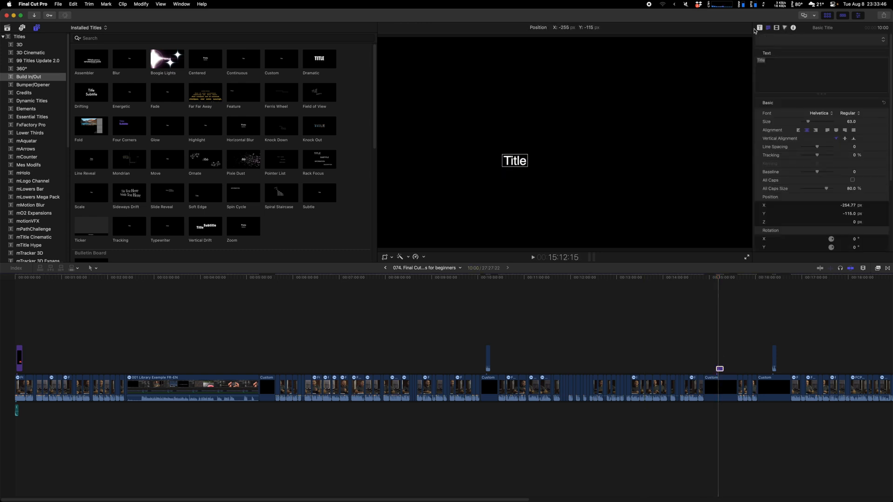
pyautogui.write('gseragfaefha')
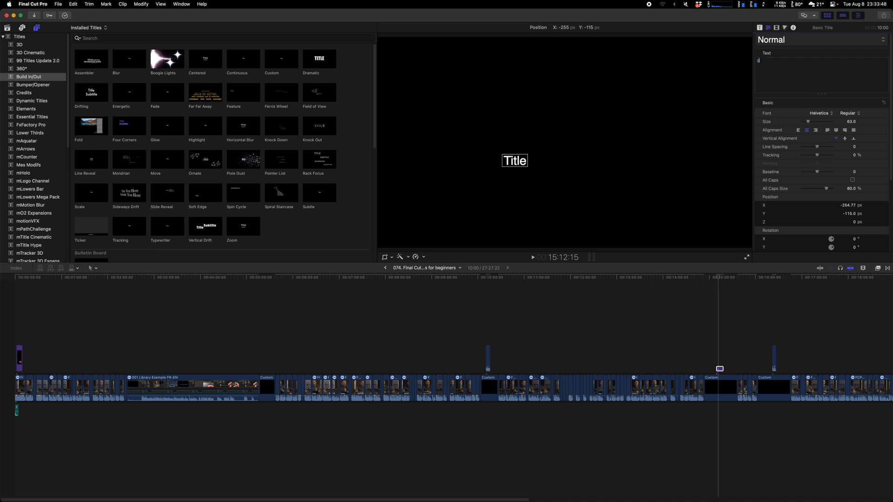
pyautogui.click(826, 120)
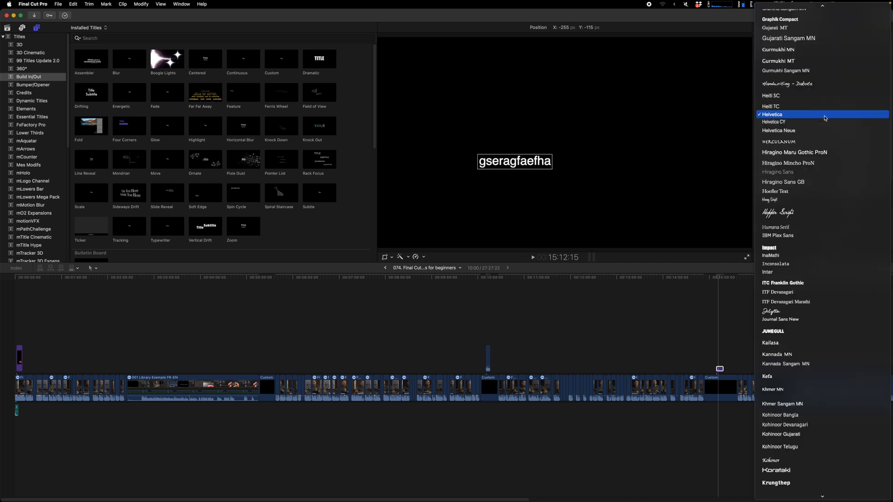
pyautogui.click(813, 164)
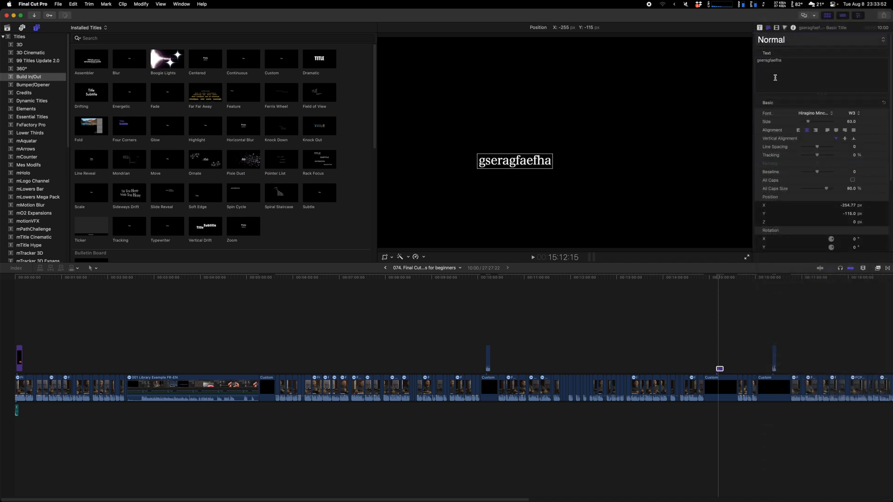
# Step: Move the title text to about X -314, Y -19 px, and transform the title to 113% scale and -29.4° rotation
pyautogui.click(760, 28)
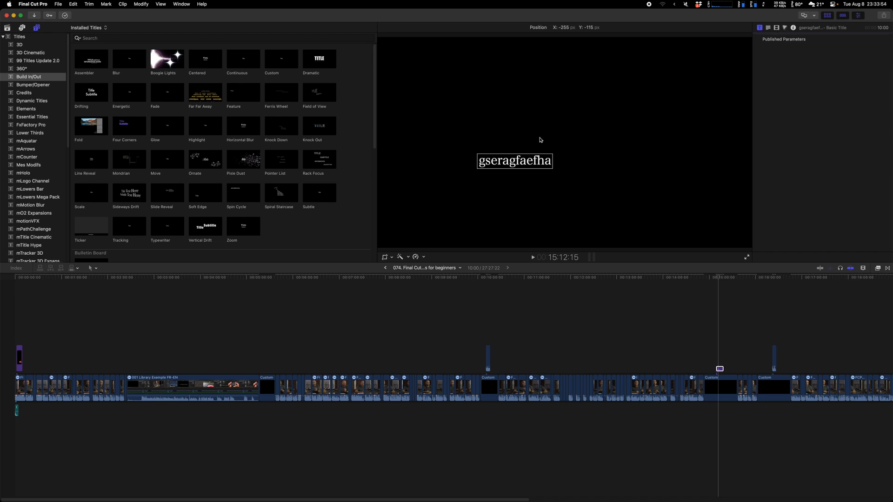
pyautogui.moveTo(517, 167); pyautogui.dragTo(506, 147)
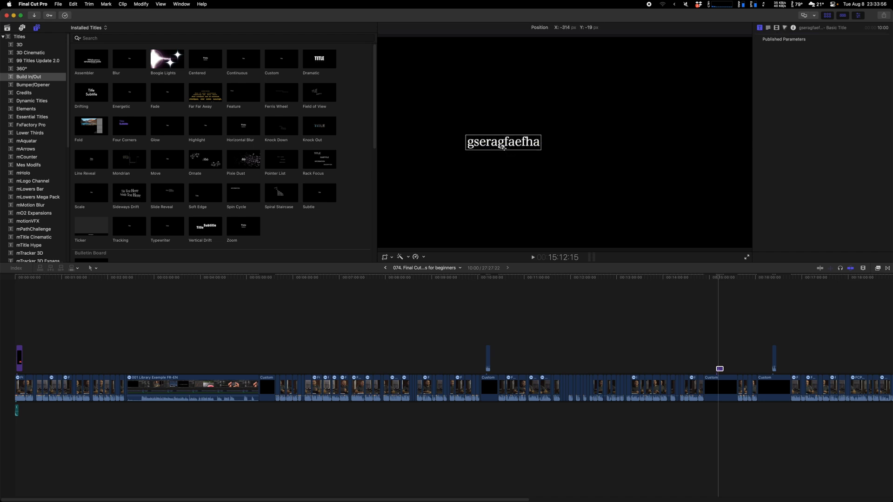
pyautogui.click(777, 28)
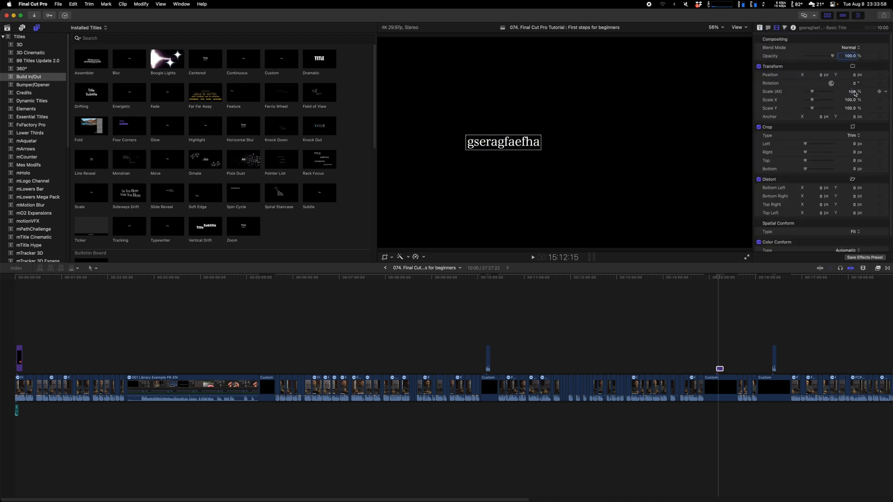
pyautogui.moveTo(854, 85)
pyautogui.mouseDown()
pyautogui.moveTo(846, 93)
pyautogui.moveTo(857, 92)
pyautogui.moveTo(856, 78)
pyautogui.mouseUp()
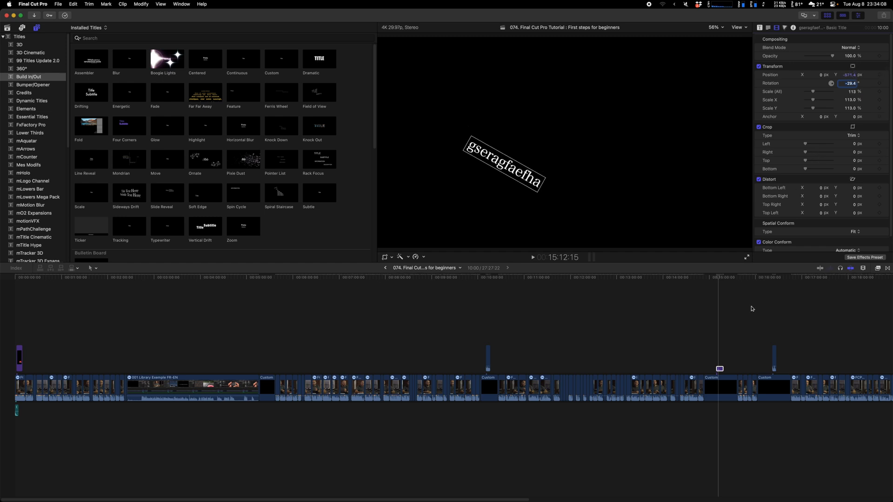
# Step: Delete the "gseragfaefha" title from the timeline
pyautogui.click(720, 369)
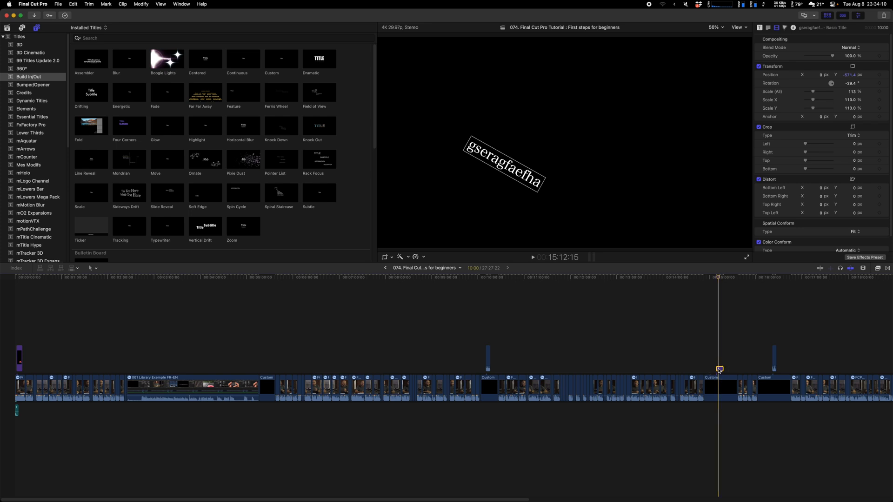
pyautogui.press('Delete')
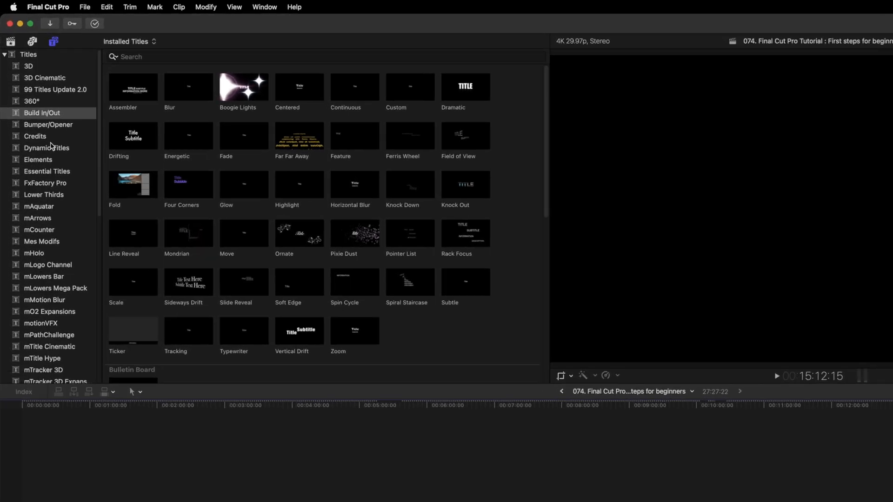
# Step: Find the Generators section below the title categories and show its Solids category
pyautogui.scroll(-5, 51, 146)
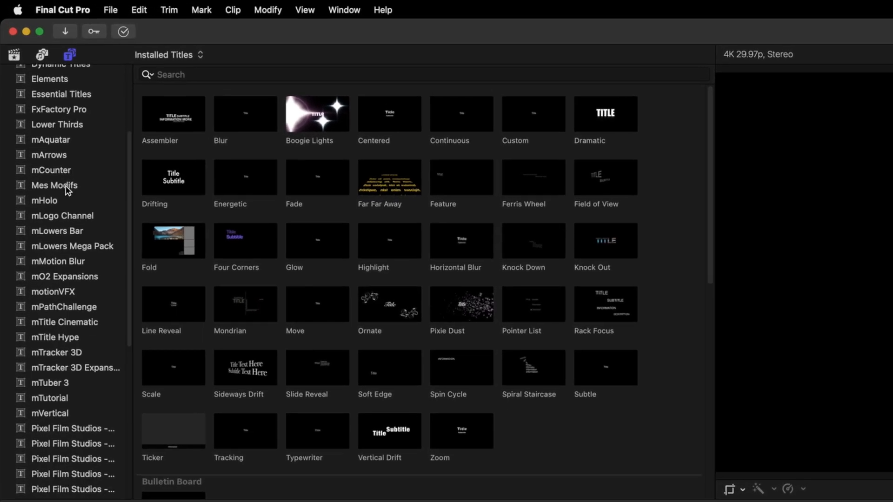
pyautogui.scroll(-10, 67, 189)
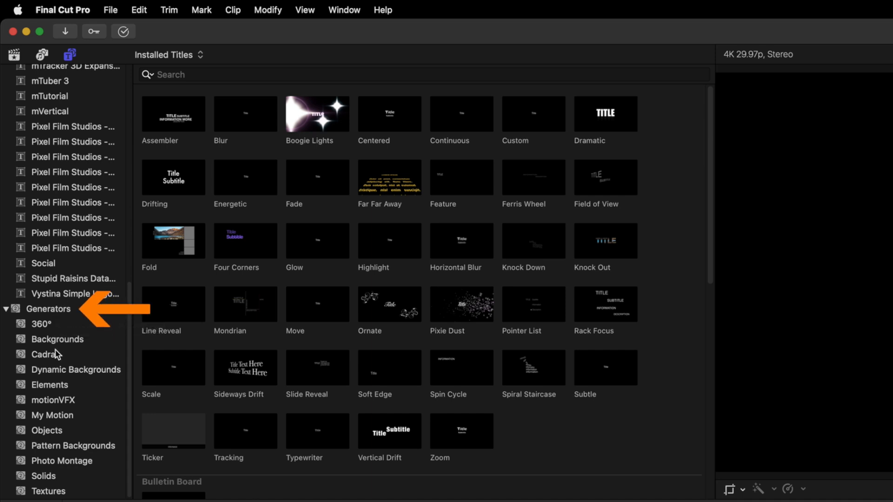
pyautogui.click(52, 476)
# Step: Try to place the Custom solid generator in the timeline
pyautogui.click(179, 120)
pyautogui.moveTo(179, 119); pyautogui.dragTo(422, 370)
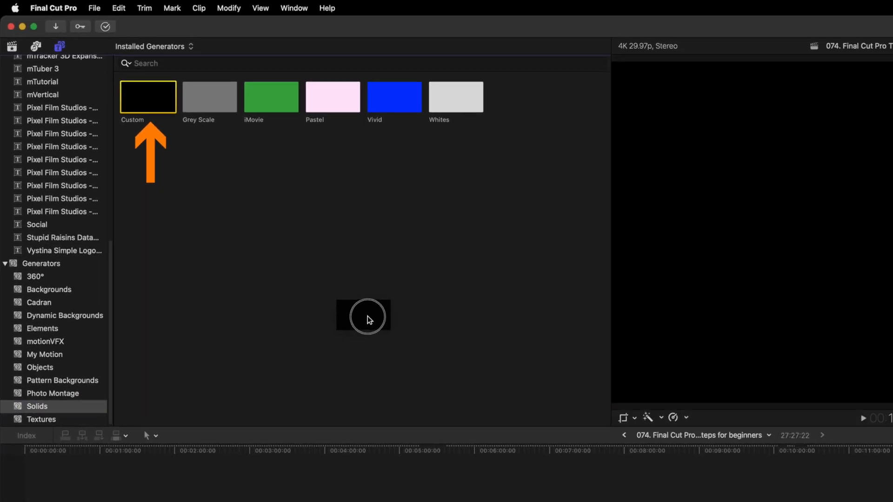
pyautogui.moveTo(369, 319); pyautogui.dragTo(274, 386)
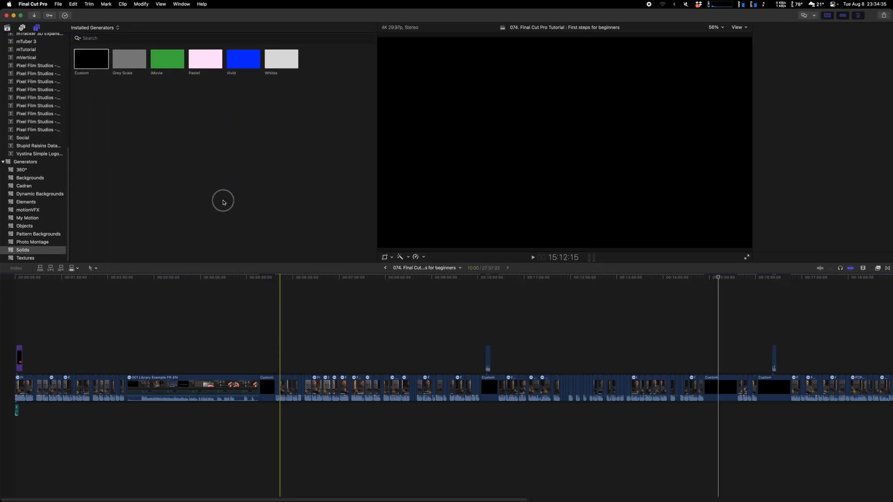
# Step: Select the existing black Custom clip after the 001 Library Example clip and show its settings in the inspector
pyautogui.press('super+4')
pyautogui.click(264, 388)
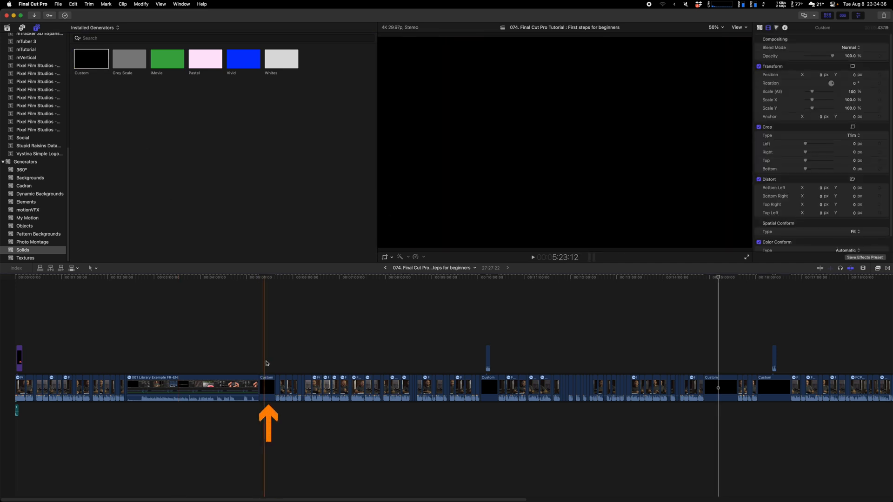
# Step: Change the color of the Custom clip after the 001 Library Example clip to light green, and undo the change
pyautogui.click(264, 387)
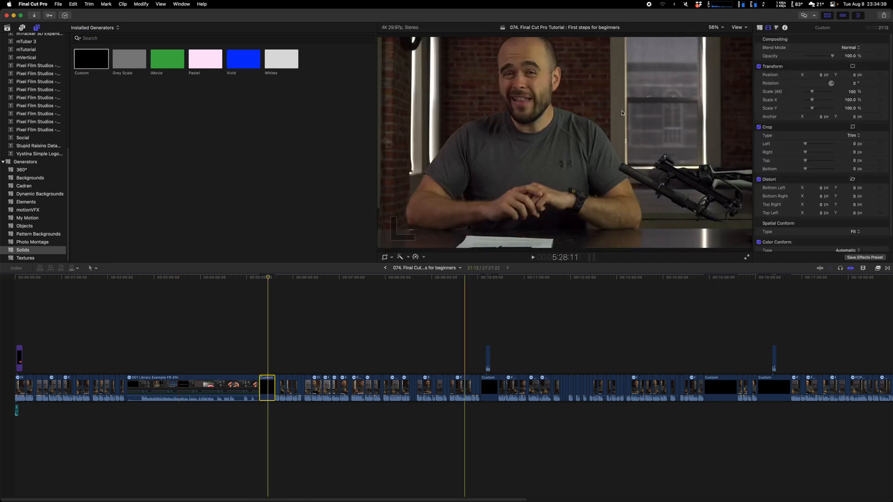
pyautogui.click(758, 29)
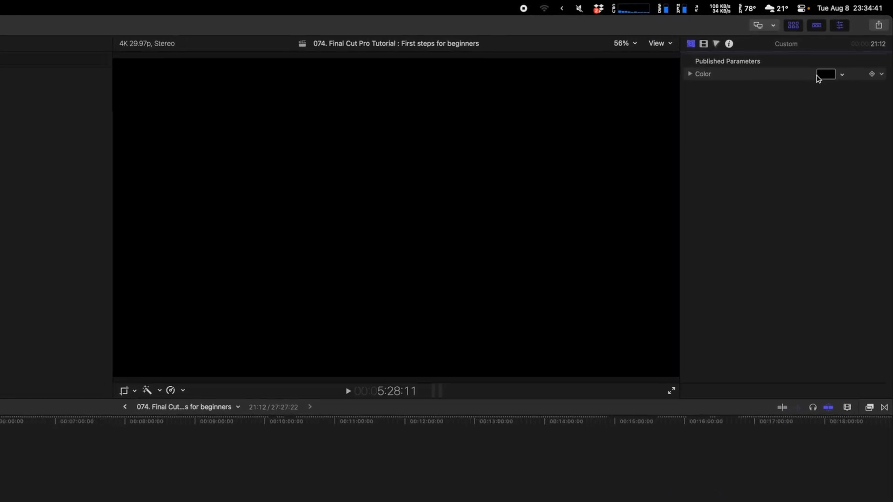
pyautogui.click(851, 47)
pyautogui.moveTo(692, 335); pyautogui.dragTo(596, 332)
pyautogui.moveTo(719, 284); pyautogui.dragTo(688, 225)
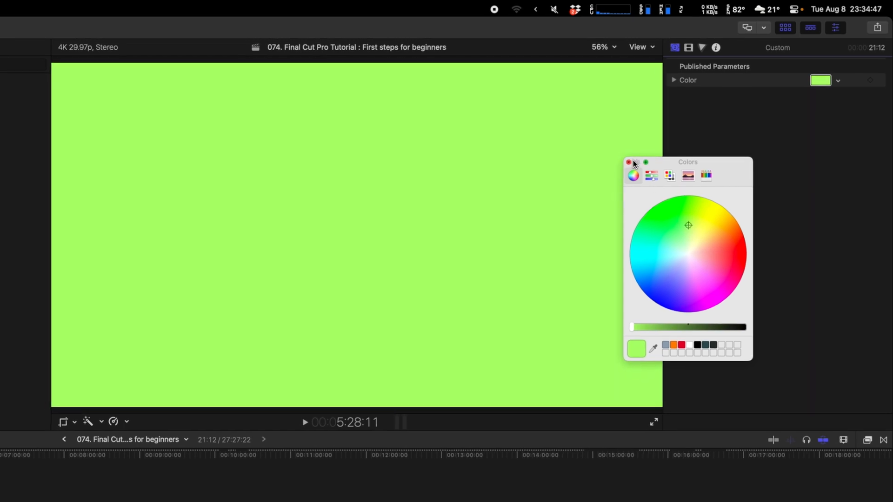
pyautogui.click(628, 162)
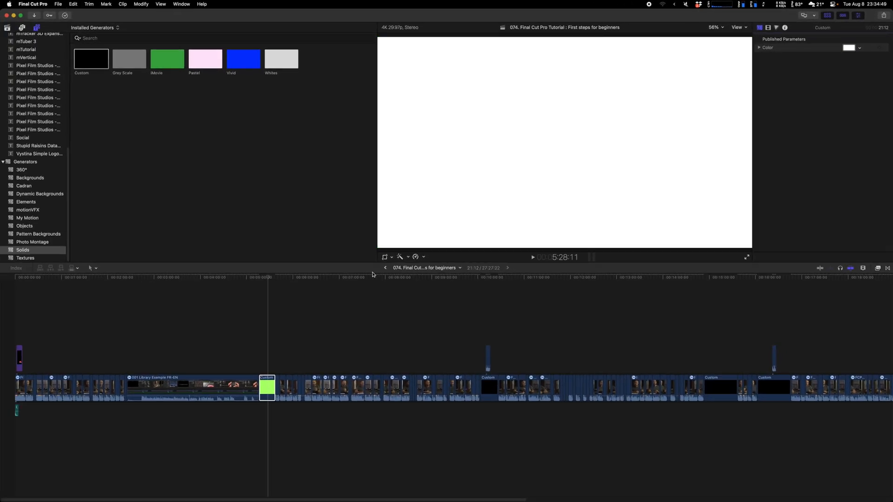
pyautogui.press('super+z')
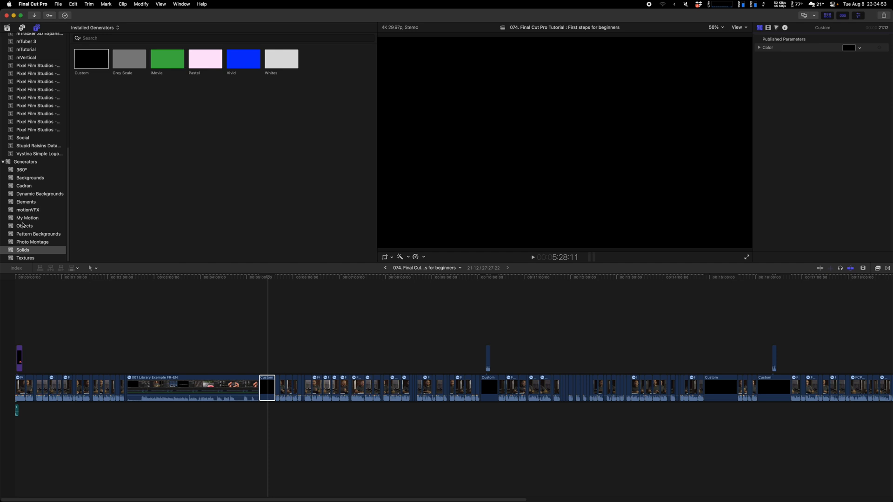
# Step: Look through the Elements and Backgrounds generator categories, previewing the Rays background
pyautogui.click(25, 202)
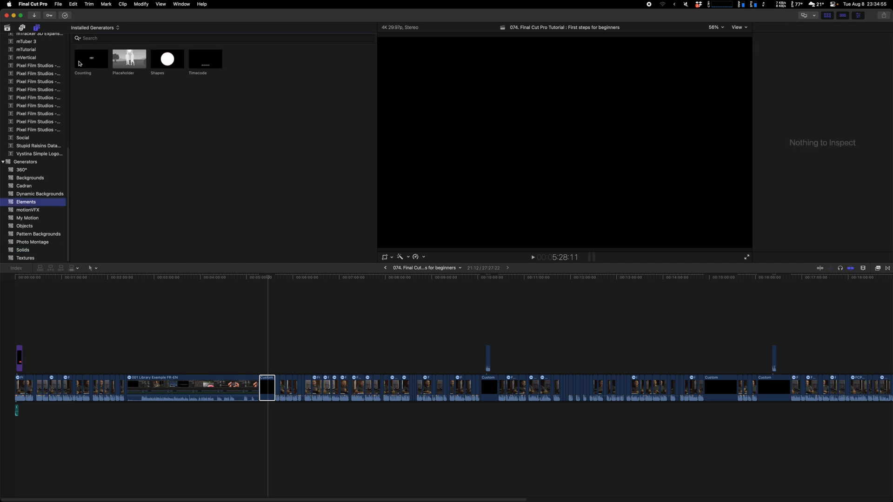
pyautogui.click(28, 179)
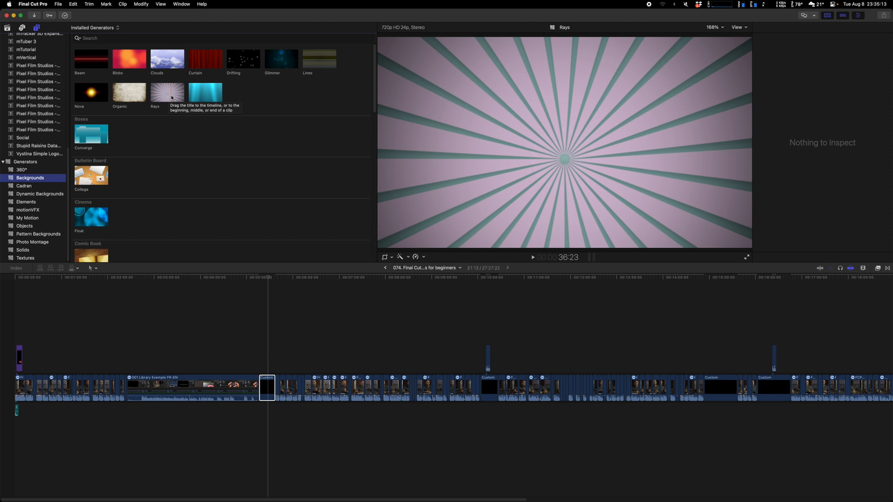
pyautogui.scroll(10, 22, 90)
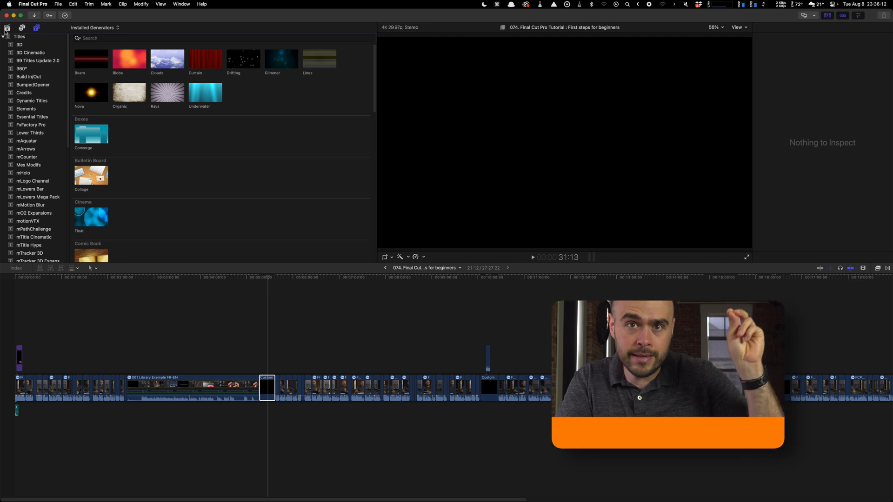
# Step: Show the library clips in the browser and play a few seconds of the project from about 7:33
pyautogui.click(7, 28)
pyautogui.click(364, 354)
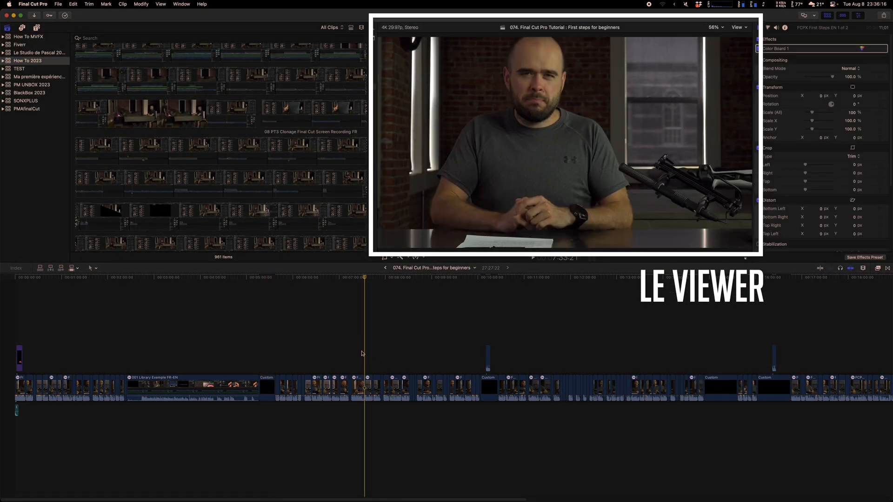
pyautogui.press('space')
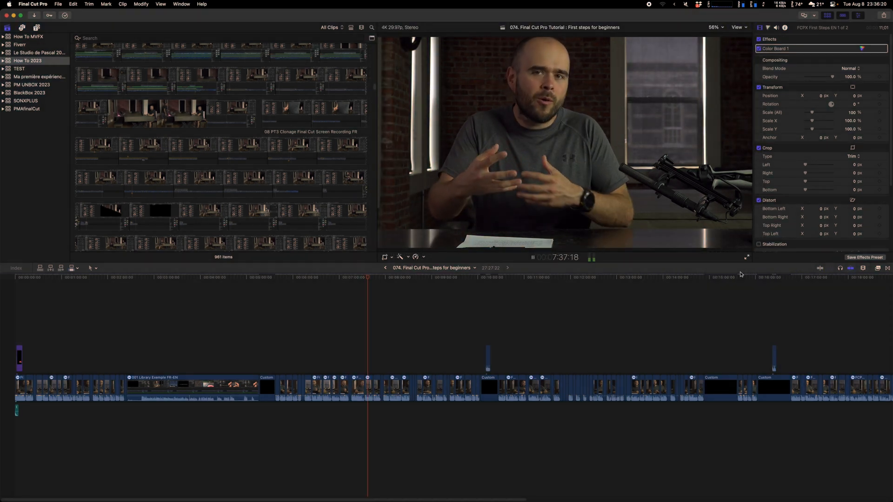
pyautogui.press('space')
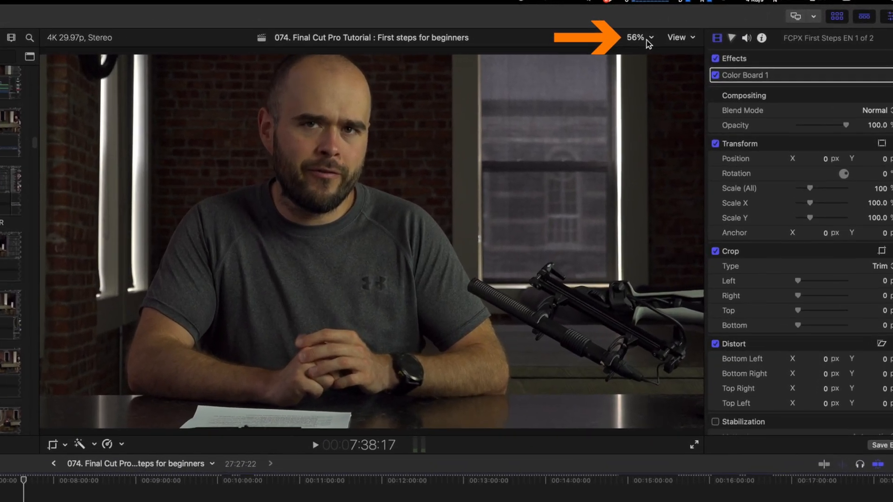
# Step: Reduce the viewer's zoom level to 25% and then to 12.5%
pyautogui.click(721, 27)
pyautogui.click(612, 43)
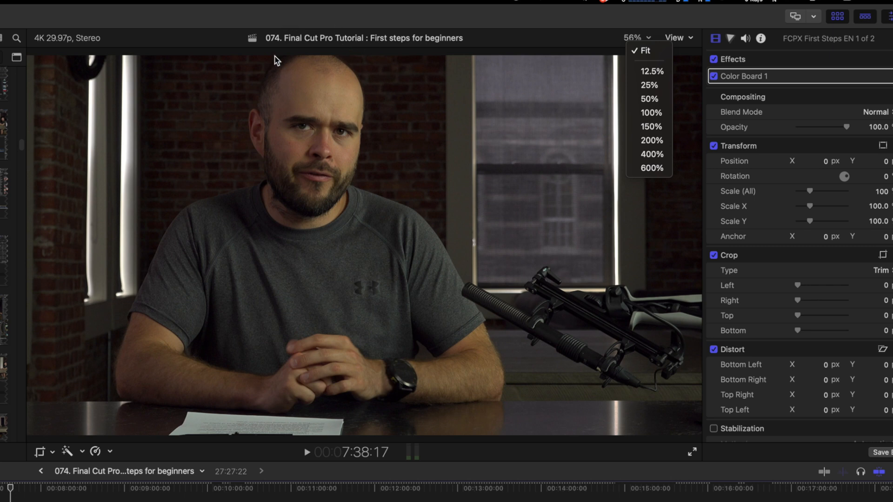
pyautogui.click(664, 86)
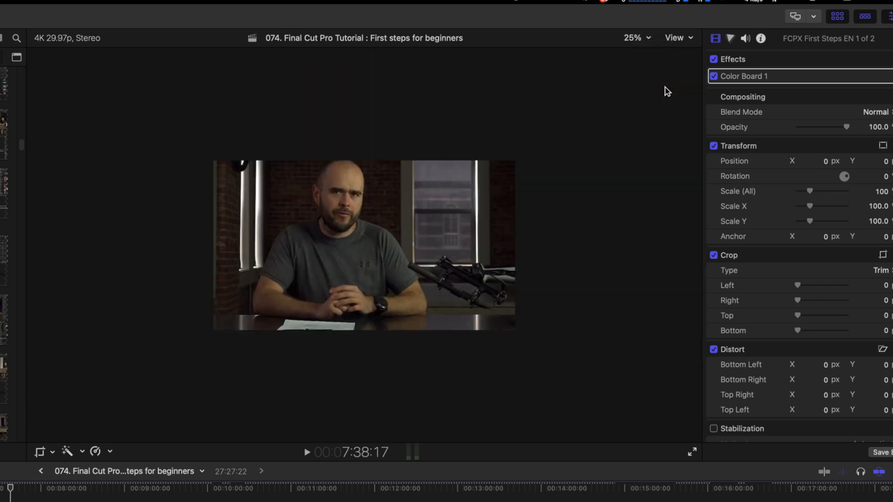
pyautogui.click(646, 43)
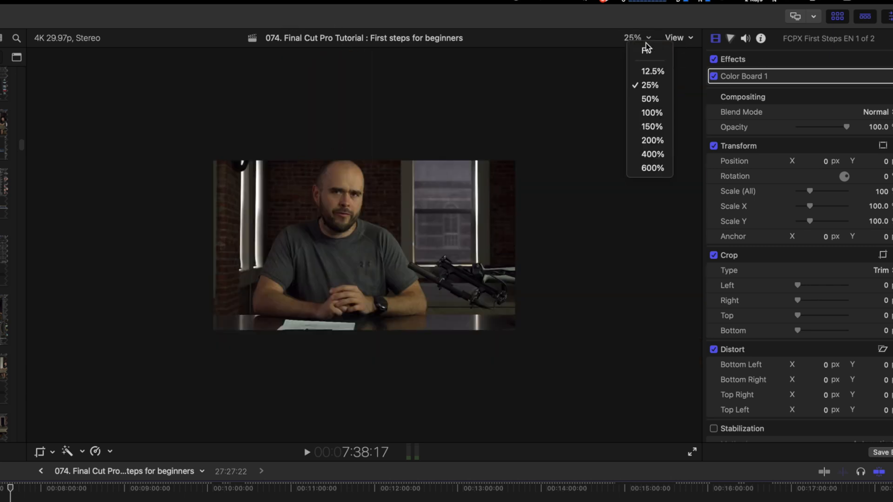
pyautogui.click(649, 70)
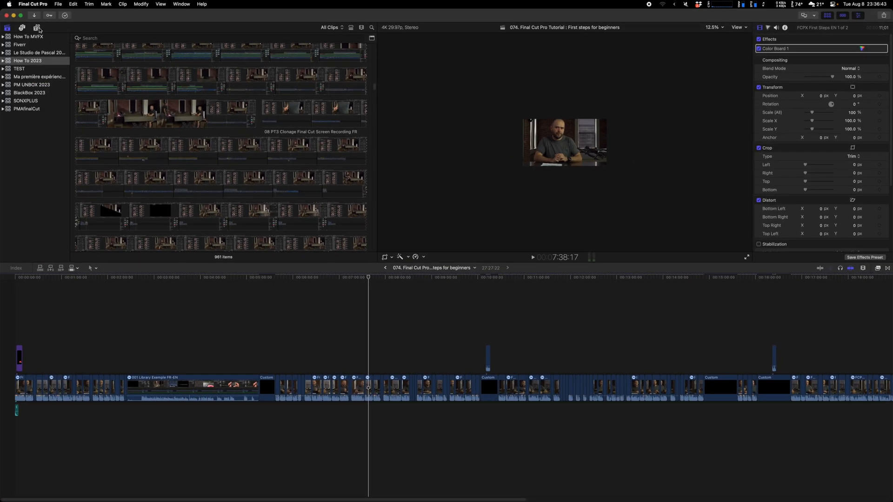
# Step: Add the mArrow Bent 09 title from the mArrows category above the main storyline at the playhead
pyautogui.click(37, 28)
pyautogui.click(36, 86)
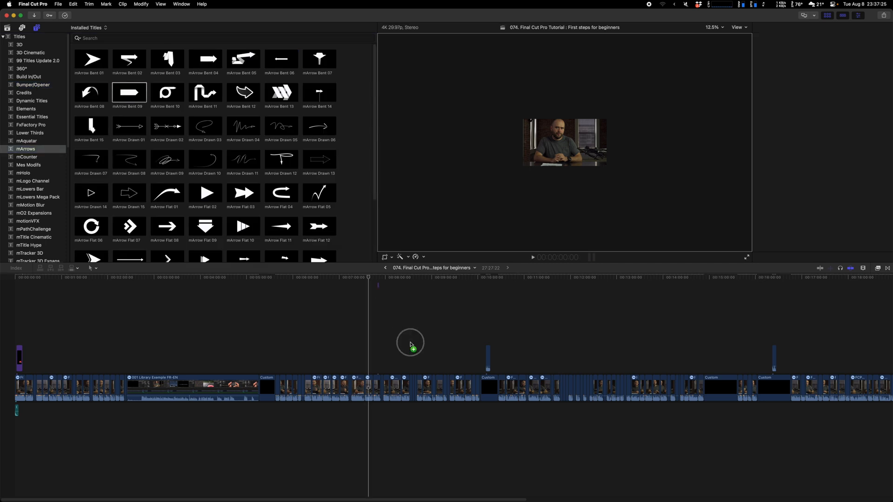
pyautogui.moveTo(409, 343); pyautogui.dragTo(368, 364)
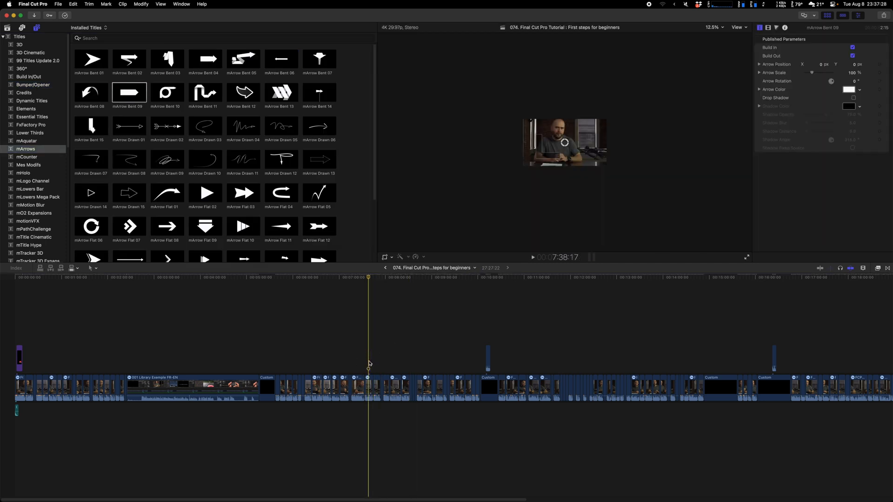
# Step: Select the arrow title in an enlarged timeline and play its animation until the full arrow is shown
pyautogui.press('super+equal')
pyautogui.press('super+equal')
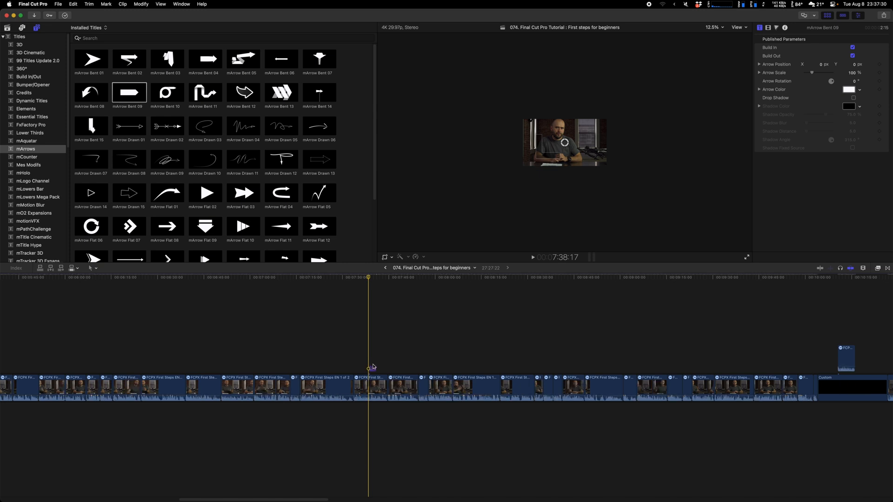
pyautogui.click(372, 367)
pyautogui.press('space')
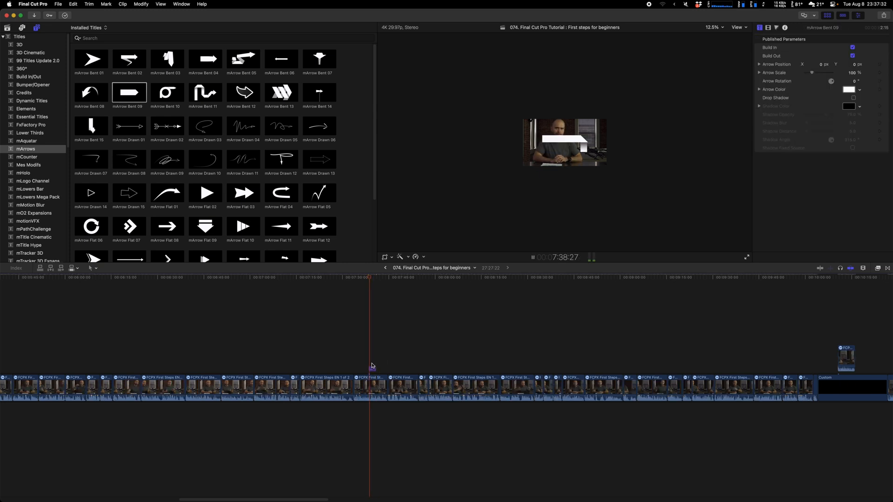
pyautogui.press('space')
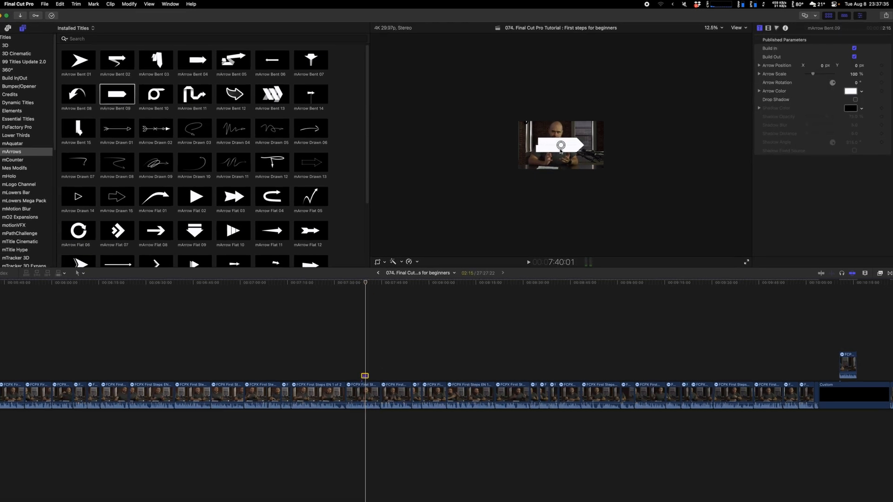
# Step: Move the arrow beyond the video frame's upper-left corner and back near its center, and delete the arrow title
pyautogui.moveTo(561, 151); pyautogui.dragTo(465, 133)
pyautogui.moveTo(212, 246); pyautogui.dragTo(121, 130)
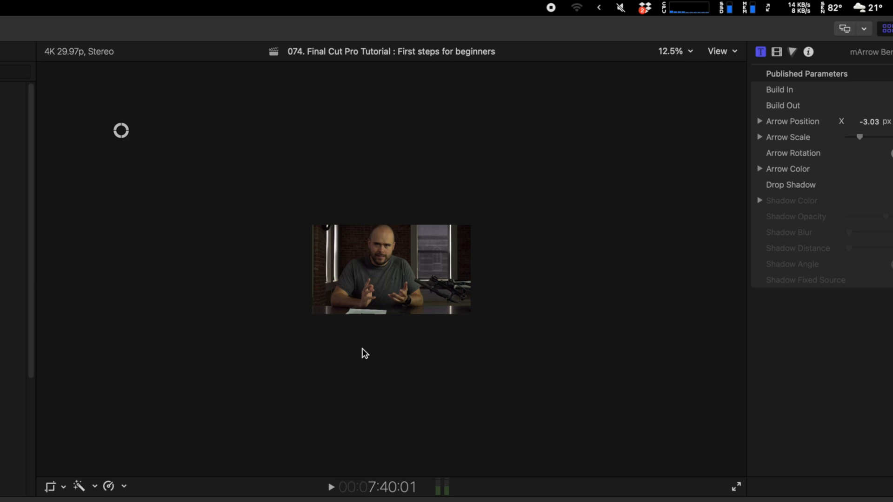
pyautogui.moveTo(122, 132); pyautogui.dragTo(379, 269)
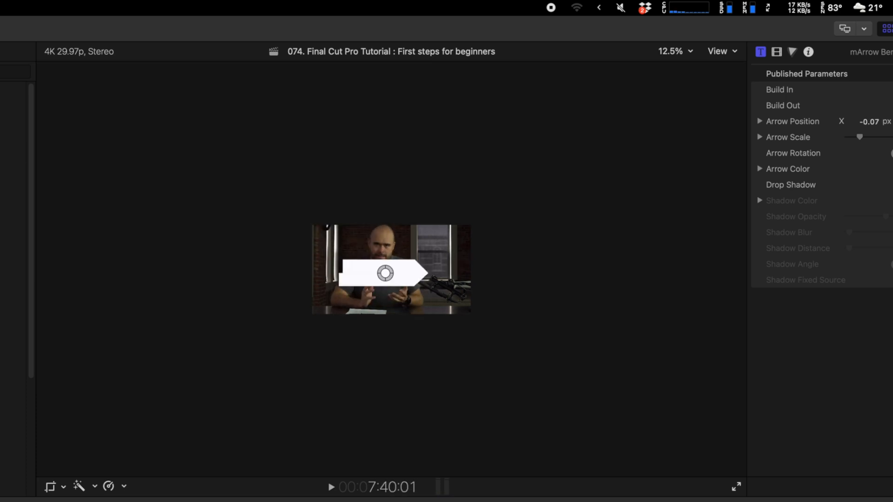
pyautogui.press('Delete')
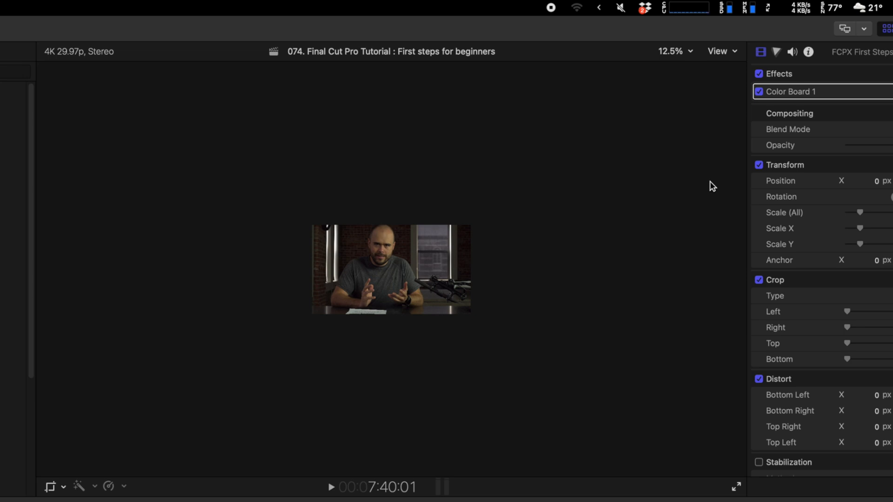
# Step: Enlarge the viewer to 600% to inspect image detail around the microphone, and set it back to Fit
pyautogui.click(675, 51)
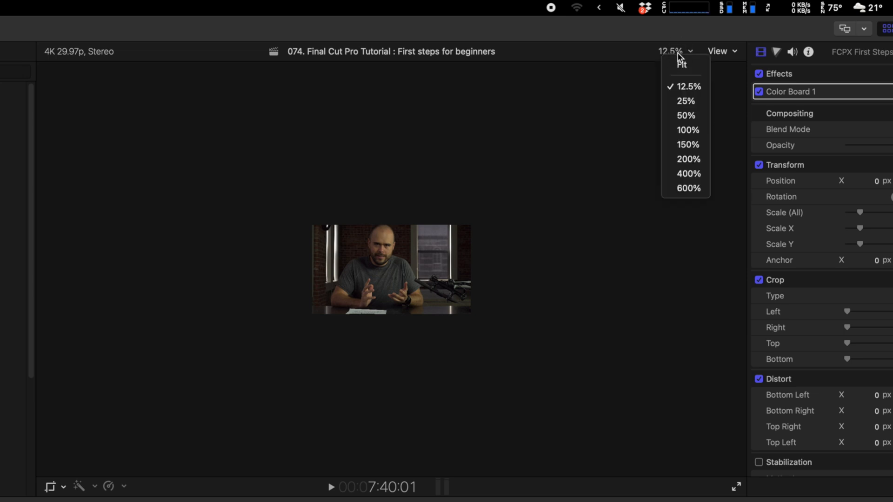
pyautogui.click(690, 188)
pyautogui.moveTo(718, 264); pyautogui.dragTo(736, 277)
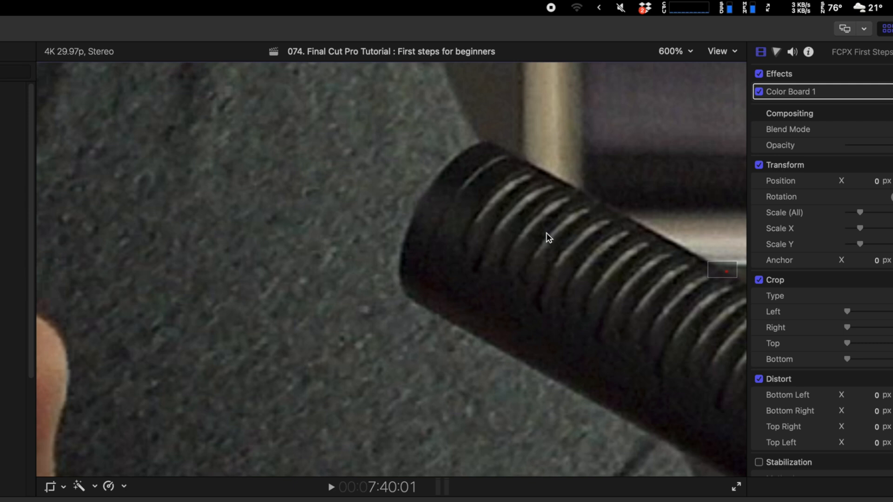
pyautogui.click(684, 53)
pyautogui.click(685, 65)
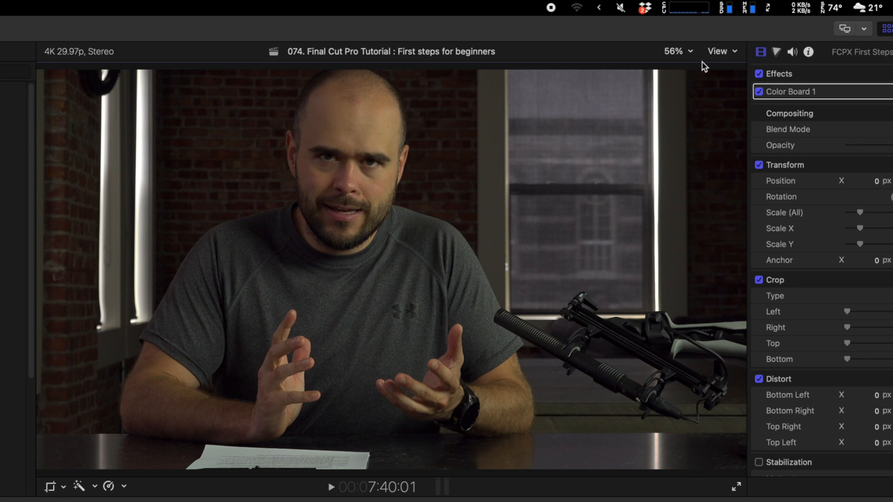
# Step: Show the title/action safe zones as an overlay in the viewer
pyautogui.click(729, 52)
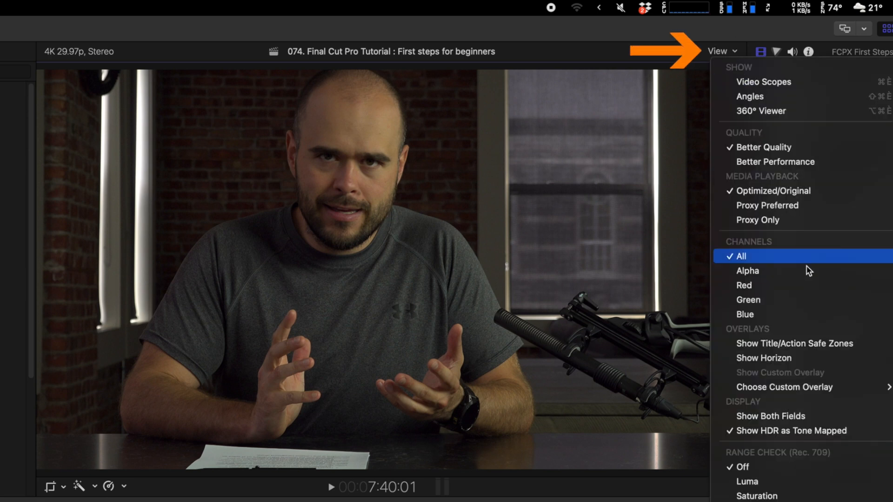
pyautogui.click(798, 347)
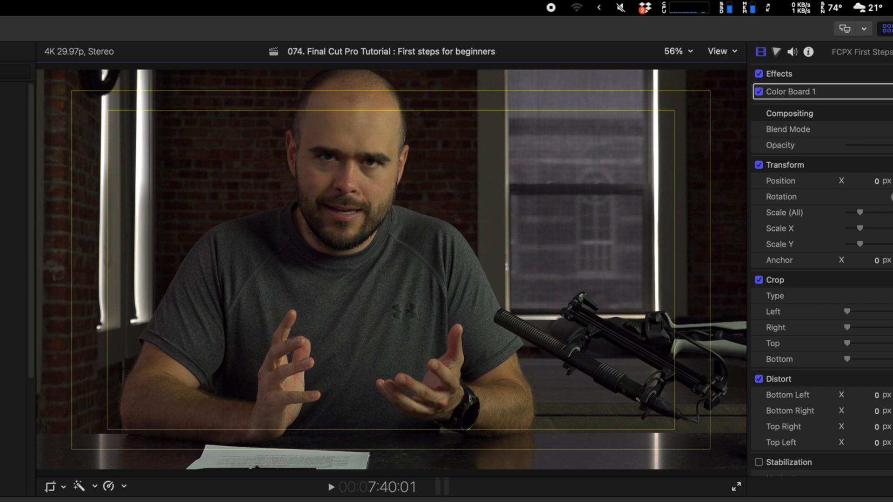
# Step: Add an mTitle Cinematic title at the playhead and position its UNKNOWABLE text inside the lower-left corner of the inner safe zone
pyautogui.press('super+shift+a')
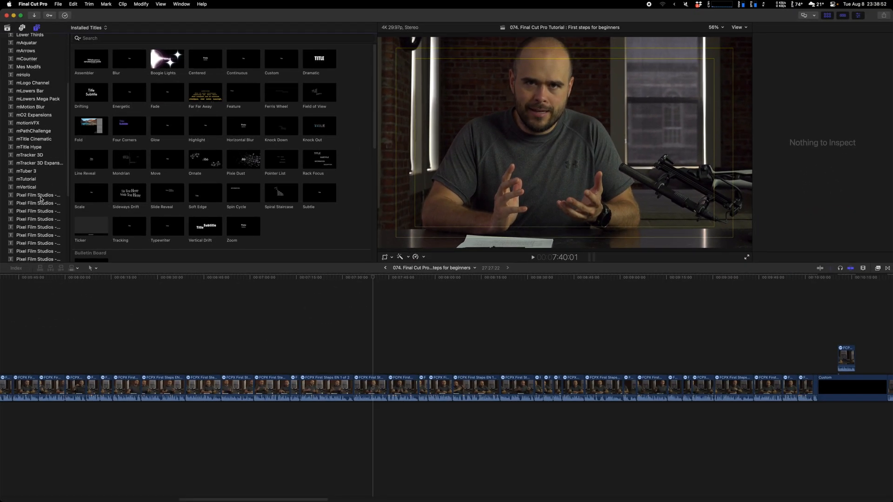
pyautogui.moveTo(91, 92); pyautogui.dragTo(365, 363)
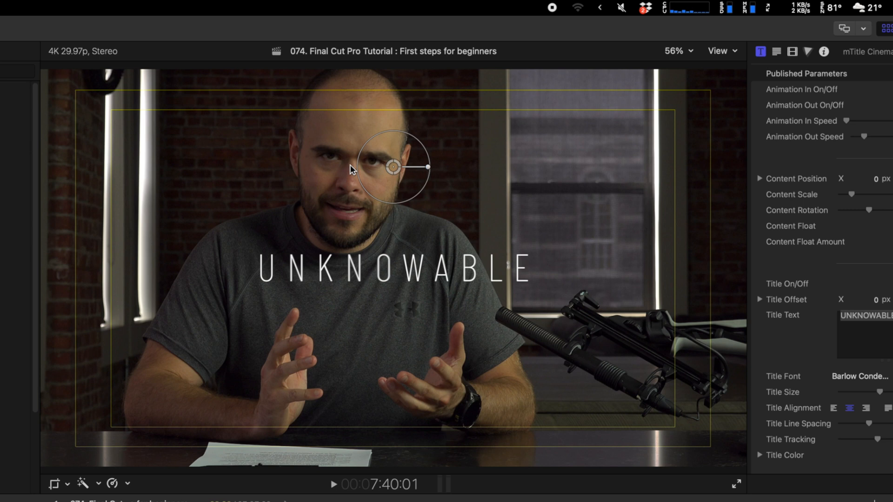
pyautogui.moveTo(393, 167); pyautogui.dragTo(214, 337)
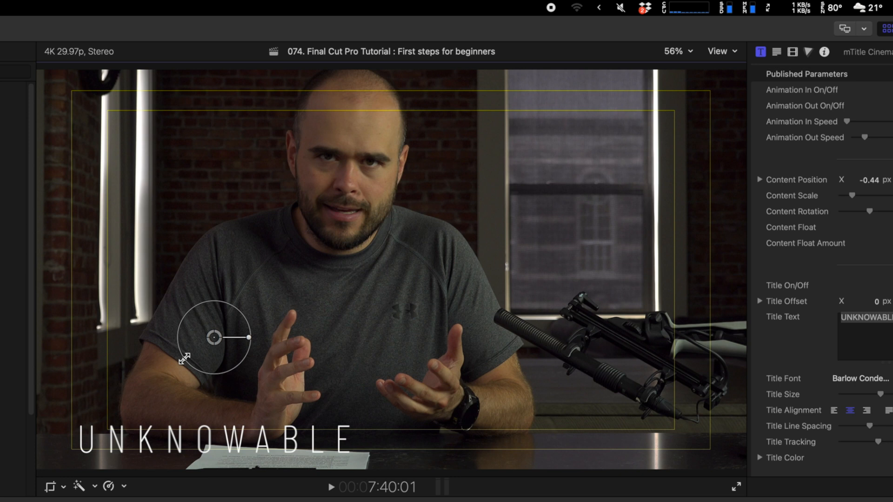
pyautogui.moveTo(214, 337); pyautogui.dragTo(199, 348)
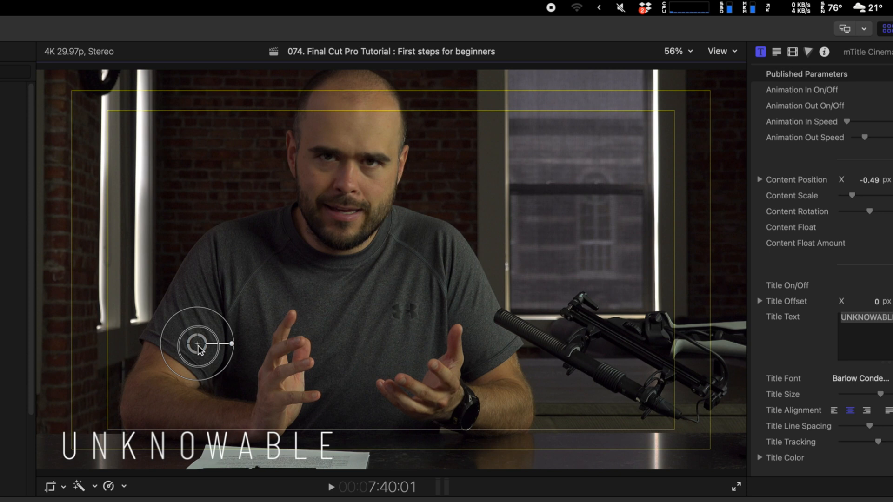
pyautogui.moveTo(201, 345); pyautogui.dragTo(252, 305)
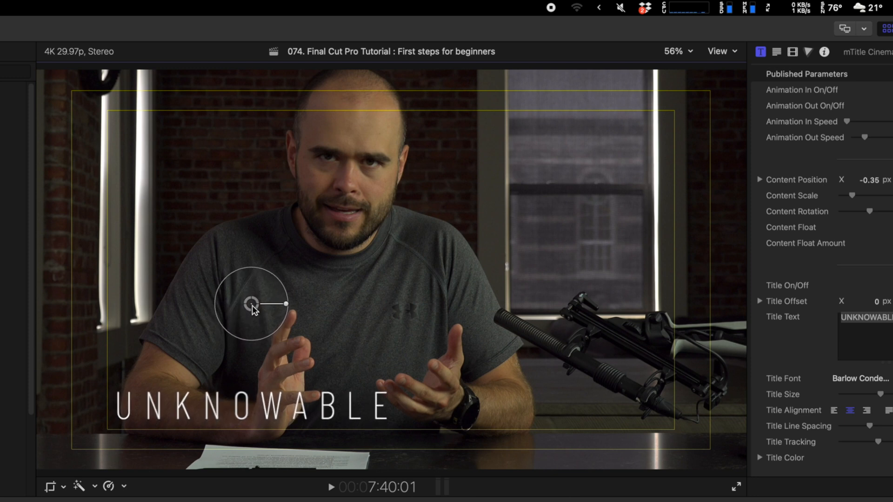
# Step: Review the viewer's display options and choose Optimized/Original for media playback
pyautogui.click(720, 52)
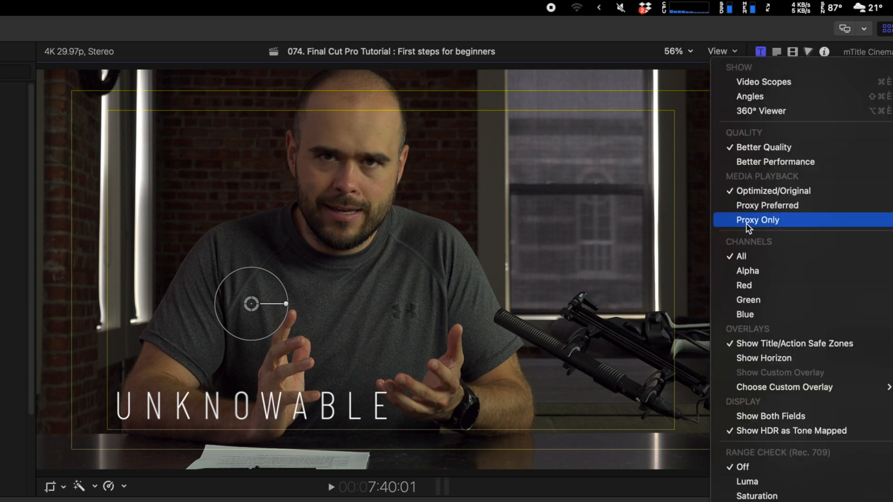
pyautogui.click(757, 195)
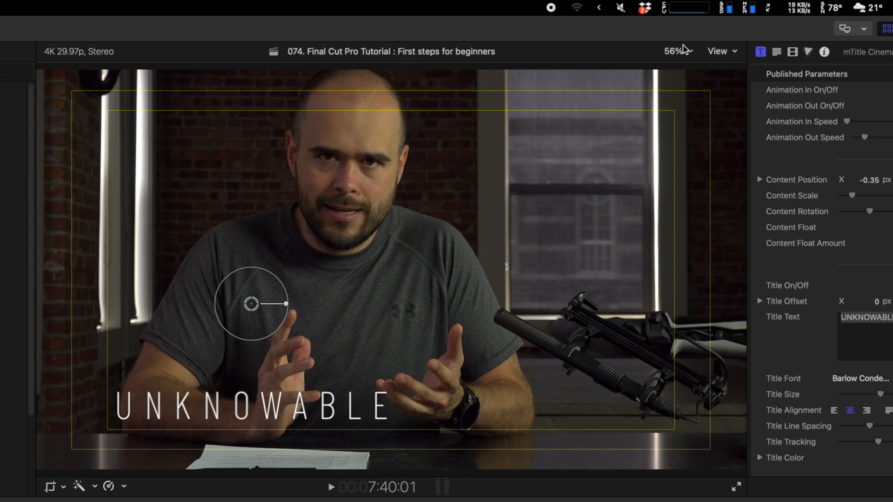
# Step: Hide the title/action safe zones and move the UNKNOWABLE title further toward the lower-left corner of the frame
pyautogui.click(721, 53)
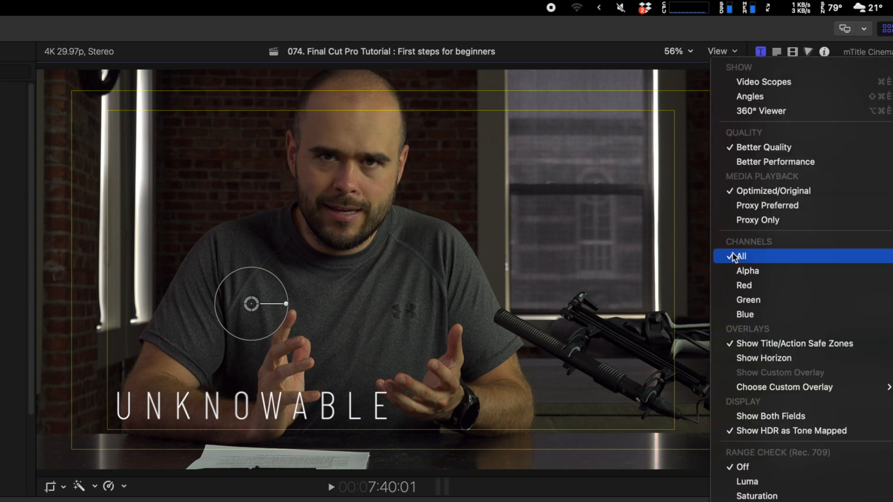
pyautogui.click(781, 344)
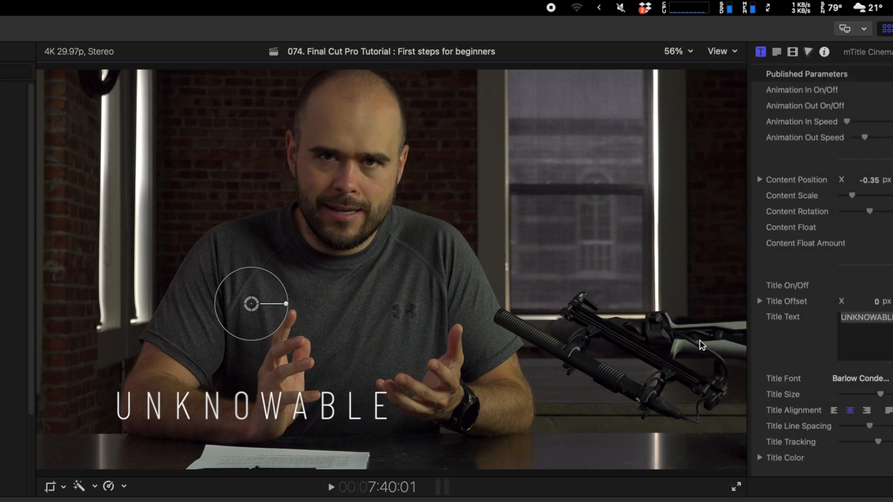
pyautogui.moveTo(251, 304); pyautogui.dragTo(218, 333)
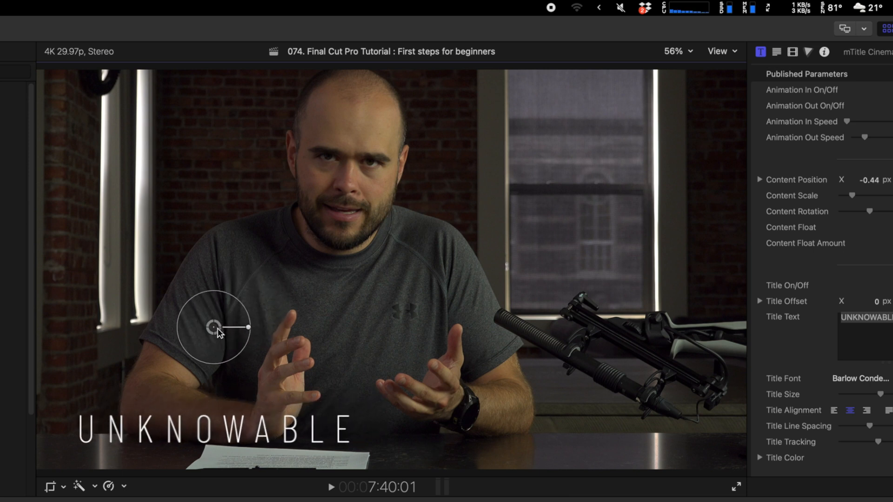
# Step: Show the horizon overlay in the viewer and hide it again
pyautogui.click(716, 52)
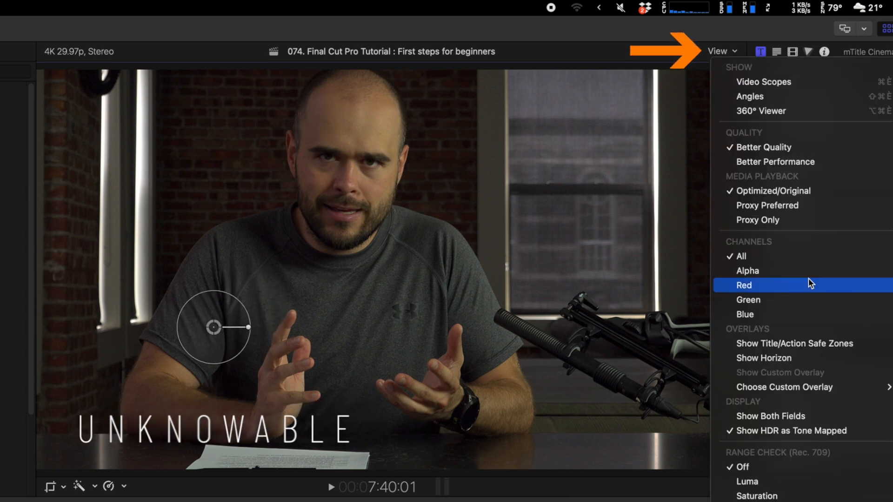
pyautogui.click(809, 358)
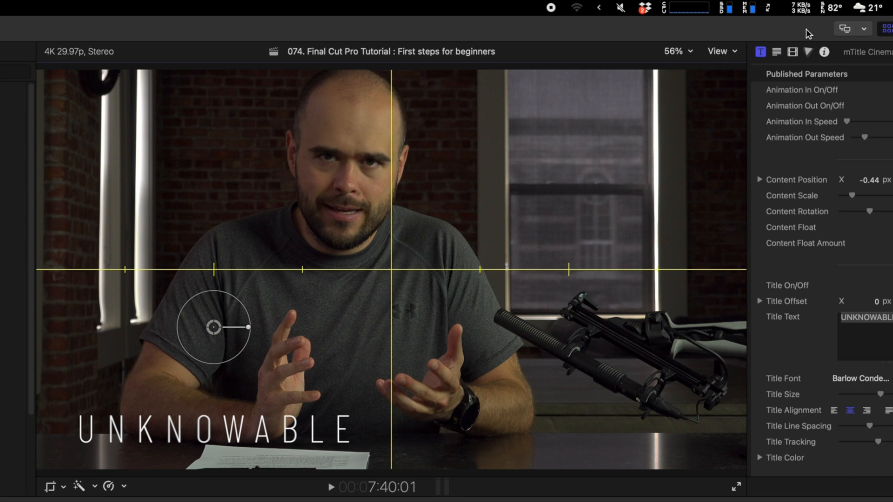
pyautogui.click(717, 52)
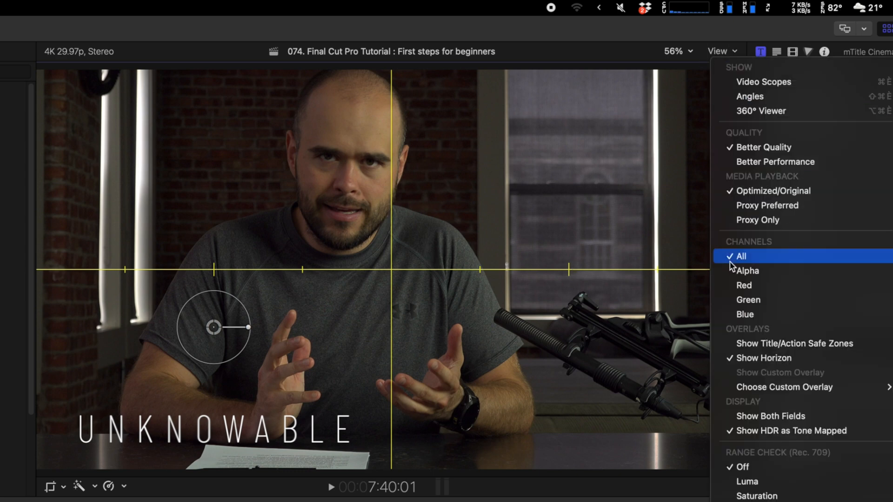
pyautogui.click(794, 361)
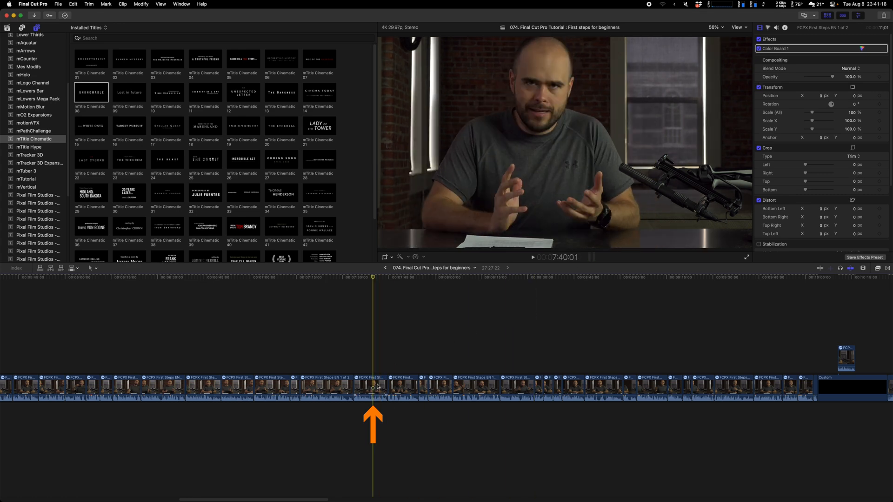
# Step: Open Untitled Project from the How To 2023 library and place the playhead partway through its multicam clip
pyautogui.click(404, 384)
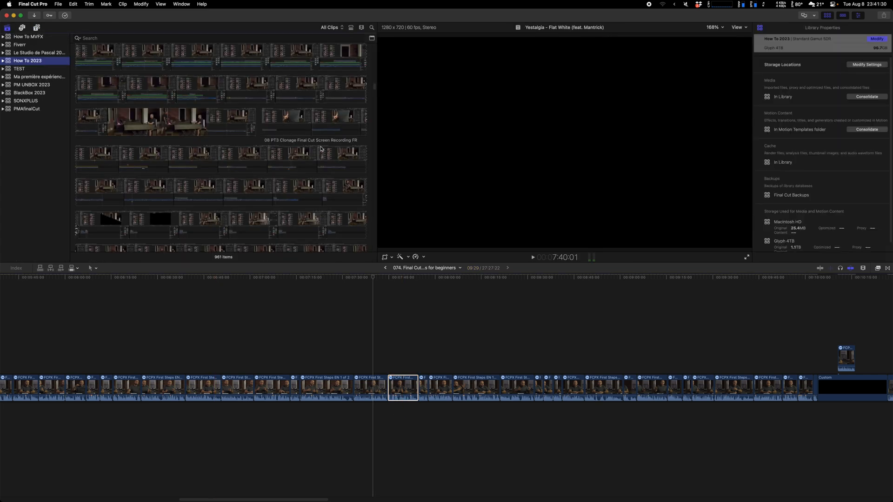
pyautogui.moveTo(374, 90); pyautogui.dragTo(375, 60)
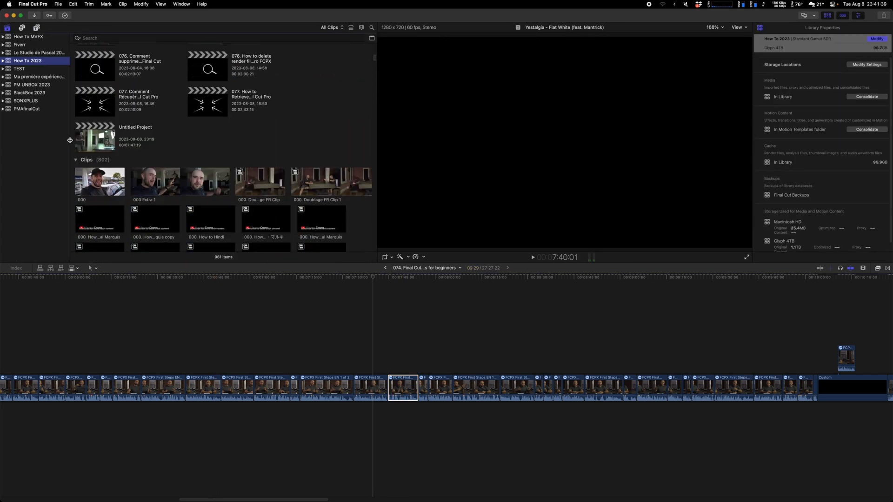
pyautogui.doubleClick(90, 140)
pyautogui.click(150, 393)
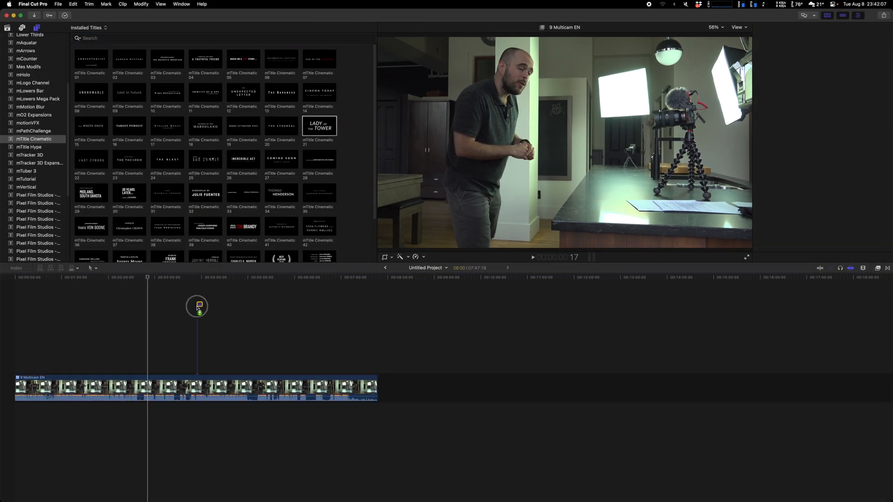
# Step: Add the mTitle Cinematic 21 title above the multicam clip near the playhead and play until its text appears
pyautogui.moveTo(196, 305); pyautogui.dragTo(149, 364)
pyautogui.press('space')
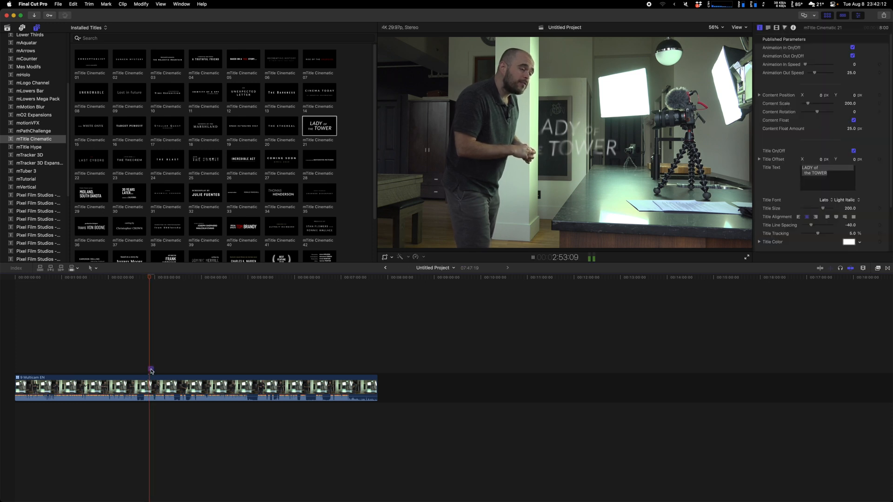
pyautogui.press('space')
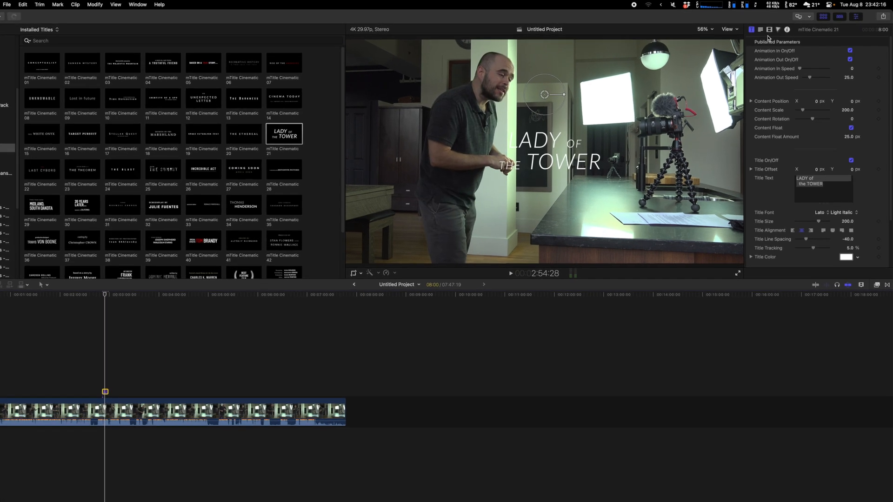
# Step: Show the title's video properties and try the Subtract and Multiply blend modes on it
pyautogui.click(776, 27)
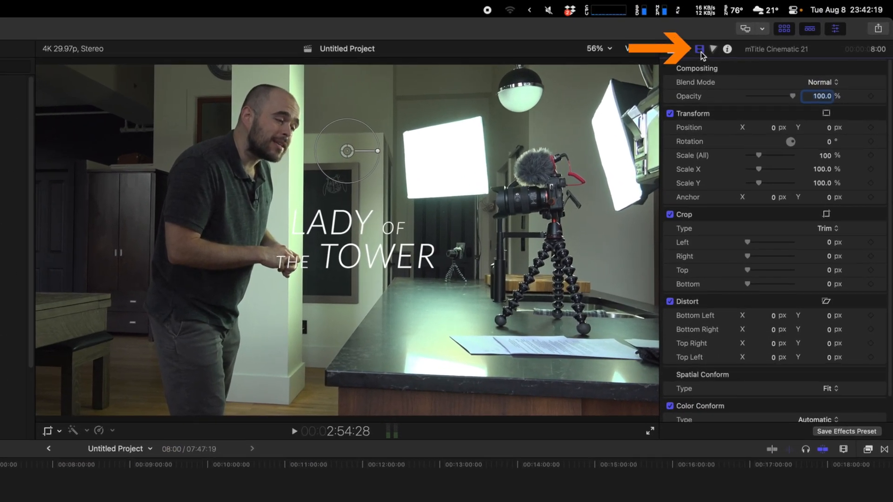
pyautogui.click(843, 83)
pyautogui.click(825, 102)
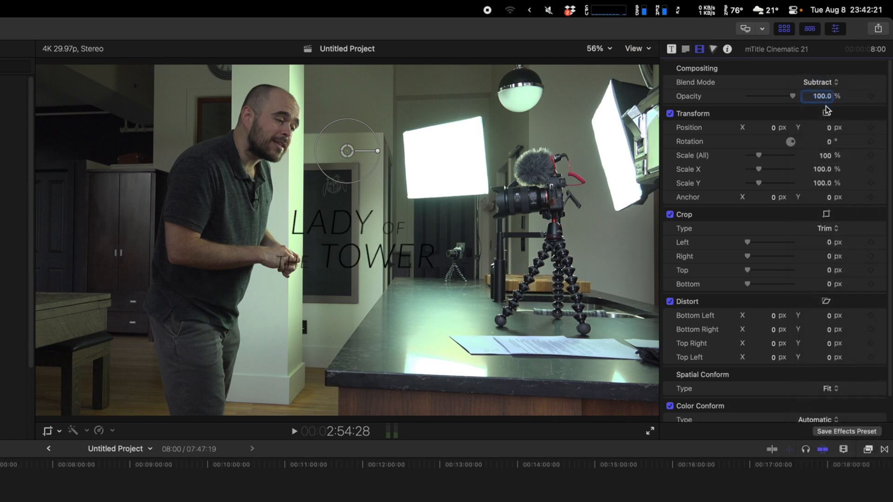
pyautogui.click(821, 82)
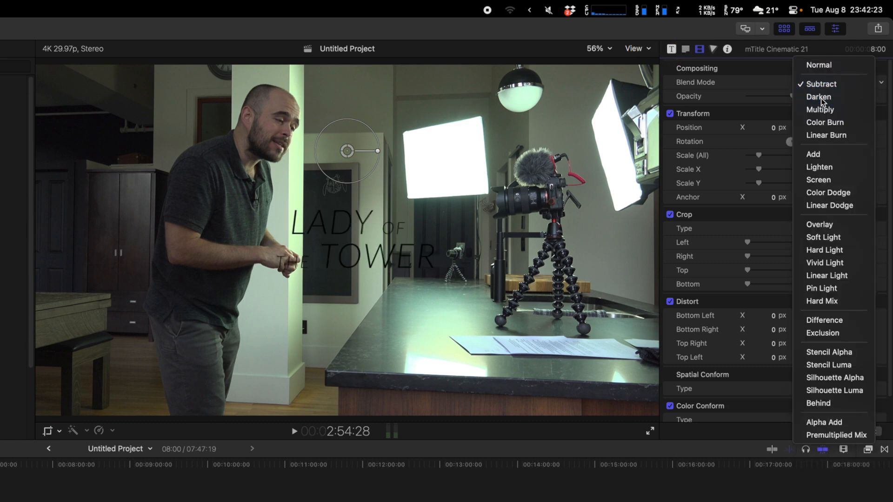
pyautogui.click(821, 90)
pyautogui.click(821, 82)
pyautogui.click(821, 95)
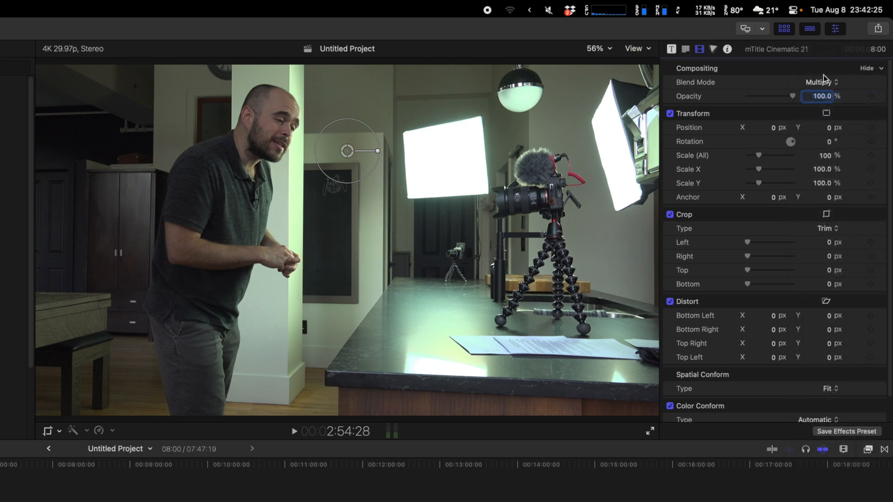
# Step: Try the Screen blend mode on the title, and set it to Hard Light
pyautogui.click(823, 81)
pyautogui.press('Escape')
pyautogui.click(818, 83)
pyautogui.click(816, 127)
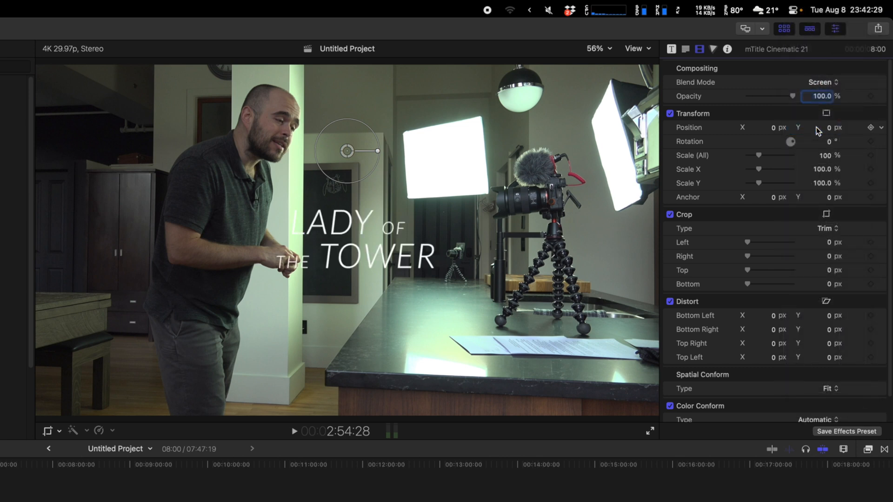
pyautogui.click(815, 84)
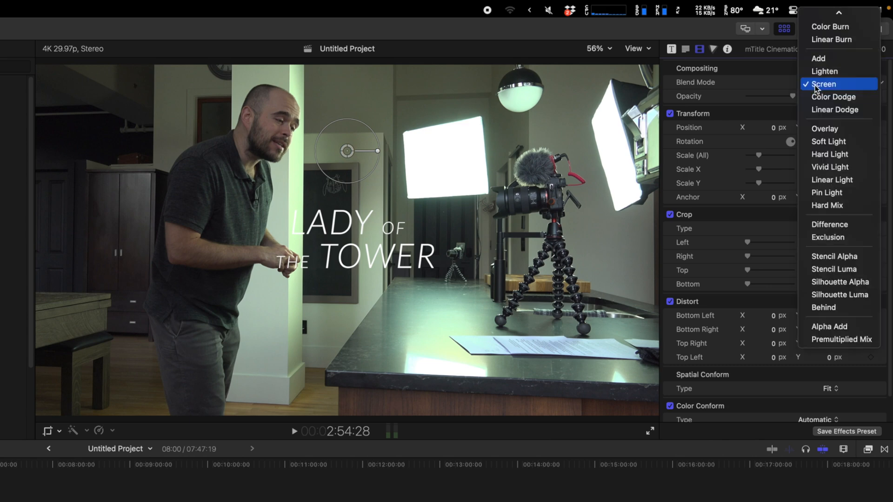
pyautogui.click(820, 154)
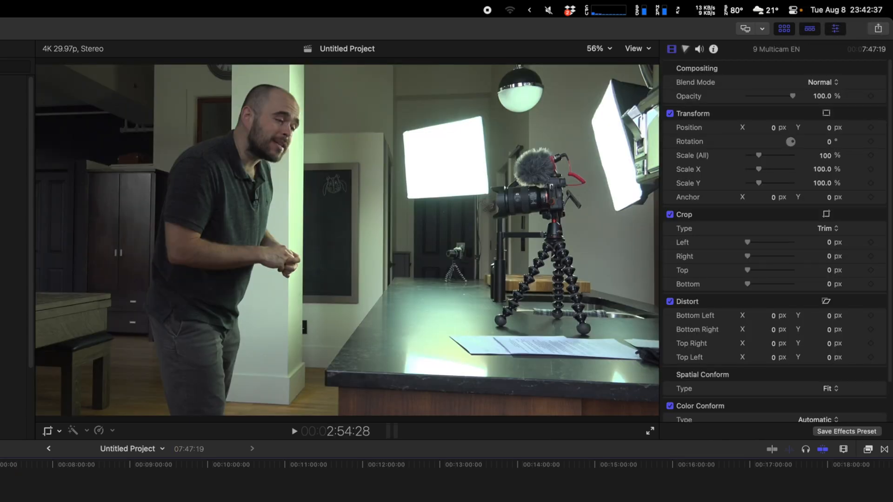
# Step: Bring the LADY of the TOWER title back over the multicam clip and lower its opacity to 5%
pyautogui.press('super+a')
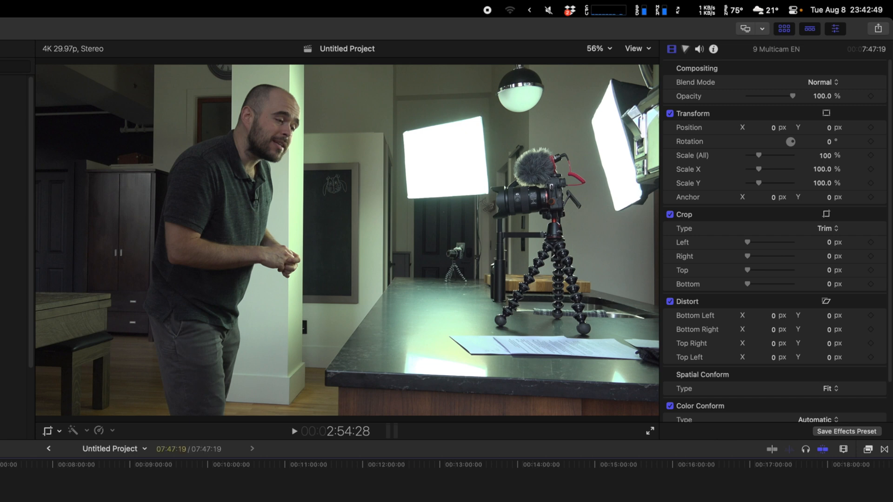
pyautogui.press('super+v')
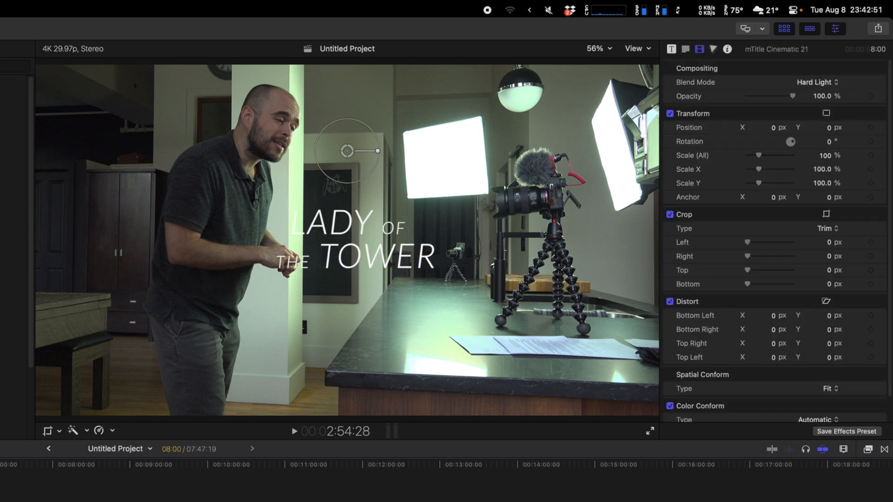
pyautogui.moveTo(822, 96); pyautogui.dragTo(822, 95)
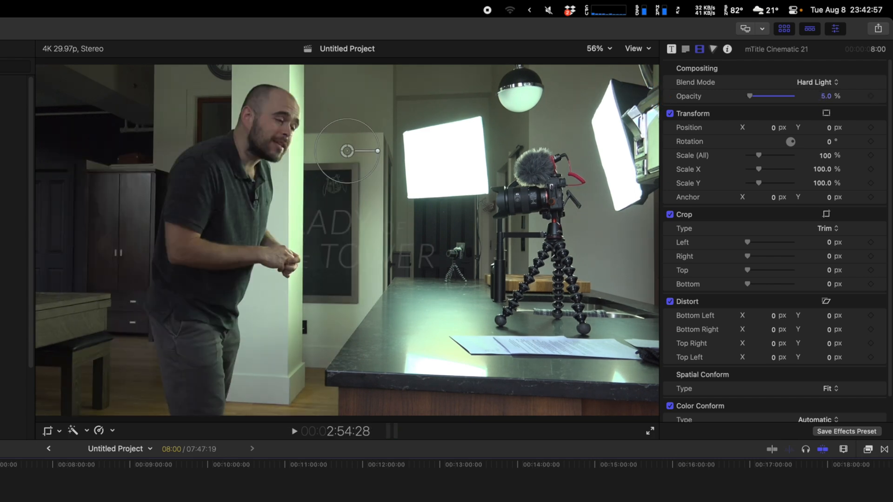
# Step: Try transform adjustments on the multicam clip, scaling it to 195% and shifting its X position to -1333 px
pyautogui.click(419, 306)
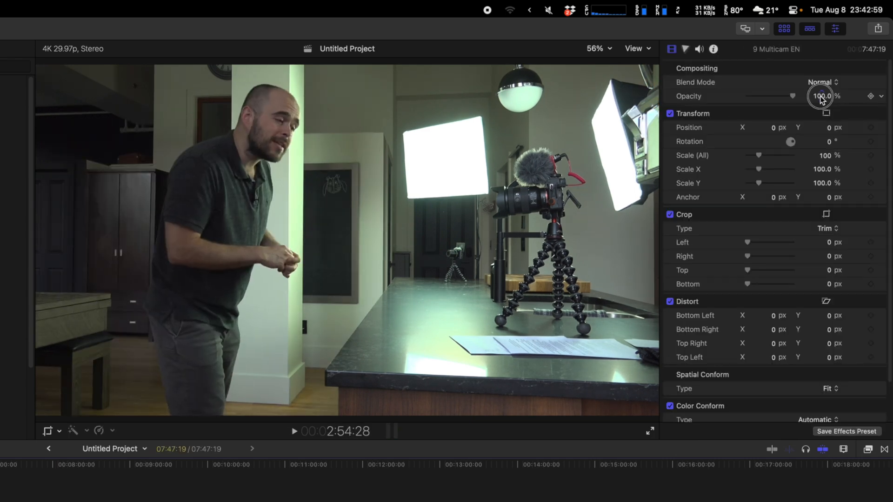
pyautogui.moveTo(821, 98)
pyautogui.mouseDown()
pyautogui.moveTo(799, 98)
pyautogui.moveTo(821, 97)
pyautogui.mouseUp()
pyautogui.moveTo(774, 128)
pyautogui.mouseDown()
pyautogui.moveTo(758, 128)
pyautogui.moveTo(804, 129)
pyautogui.moveTo(774, 128)
pyautogui.mouseUp()
pyautogui.moveTo(829, 142)
pyautogui.mouseDown()
pyautogui.moveTo(804, 143)
pyautogui.moveTo(844, 155)
pyautogui.moveTo(827, 155)
pyautogui.mouseUp()
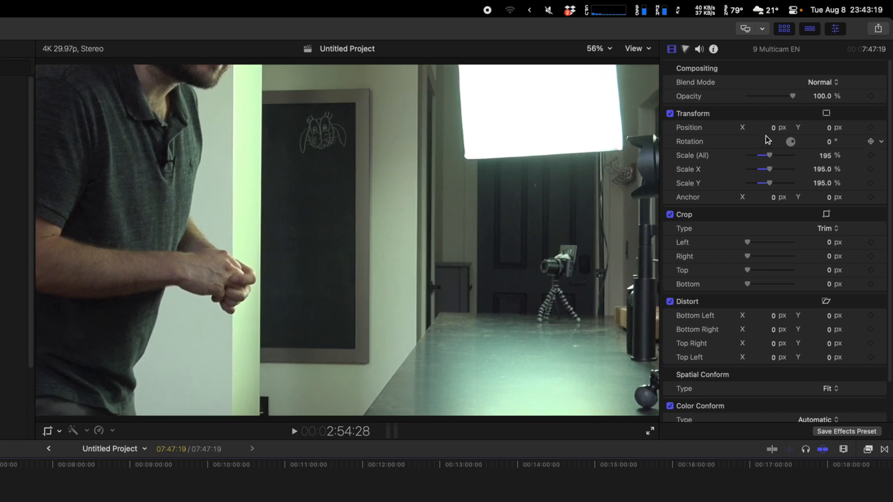
pyautogui.moveTo(772, 129)
pyautogui.mouseDown()
pyautogui.moveTo(765, 129)
pyautogui.moveTo(772, 130)
pyautogui.mouseUp()
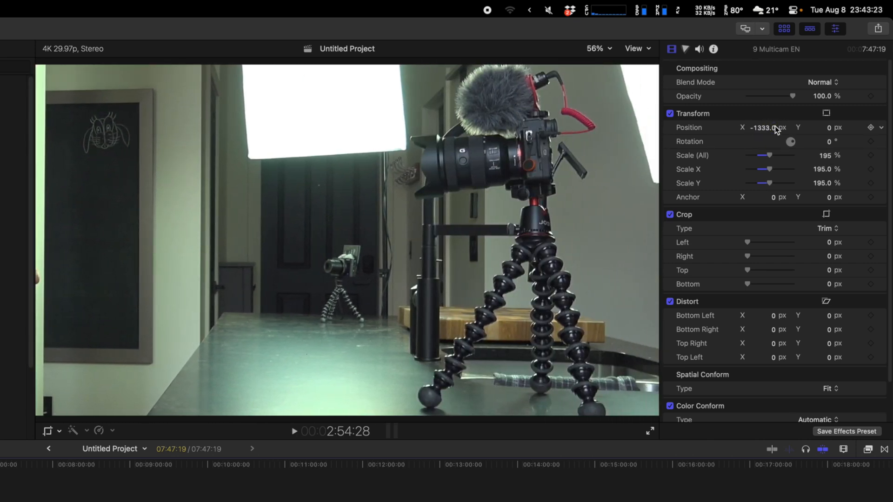
# Step: Try cropping the multicam clip's edges and distorting its bottom-left corner
pyautogui.moveTo(747, 242); pyautogui.dragTo(680, 246)
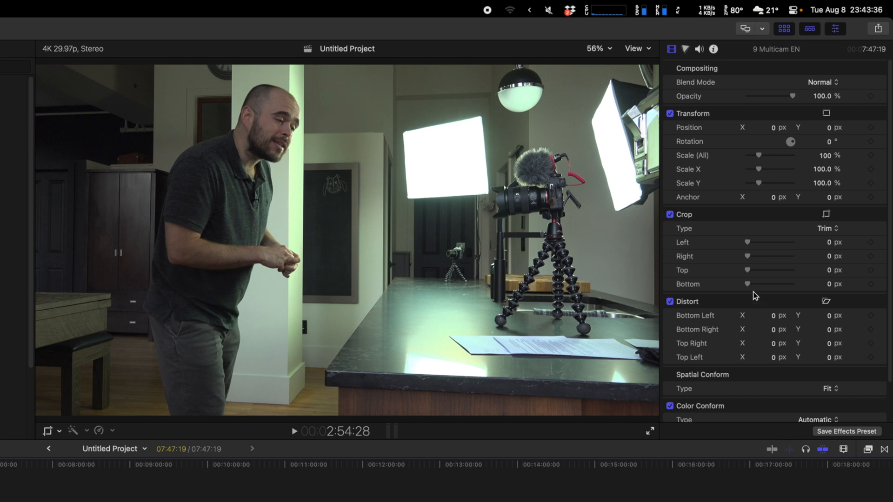
pyautogui.moveTo(753, 259); pyautogui.dragTo(687, 289)
pyautogui.moveTo(781, 319); pyautogui.dragTo(771, 316)
# Step: Open the multicam clip's color board exposure controls and try changing the global exposure
pyautogui.click(684, 49)
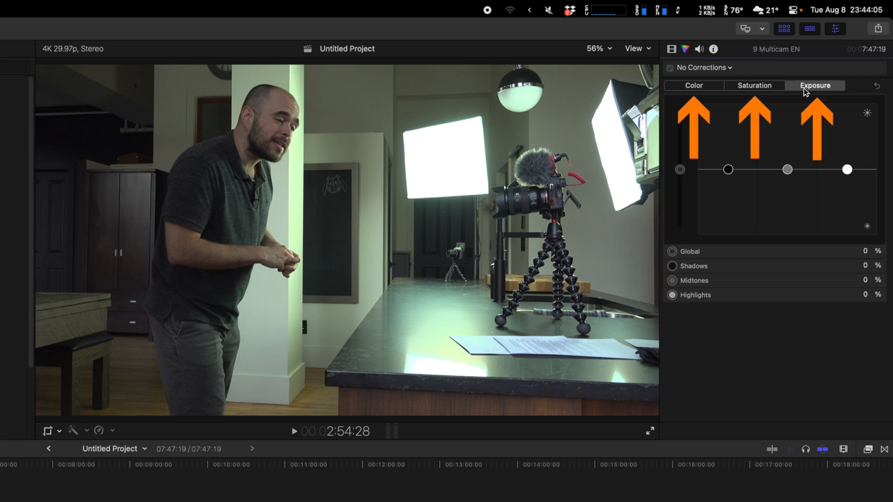
pyautogui.moveTo(680, 169); pyautogui.dragTo(684, 189)
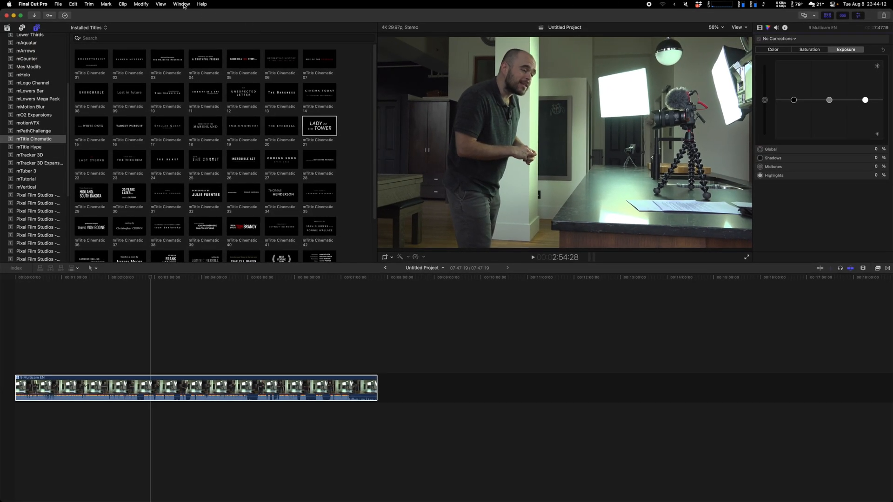
# Step: Switch to the Color & Effects workspace and inspect the clip's levels on the luma waveform
pyautogui.click(182, 4)
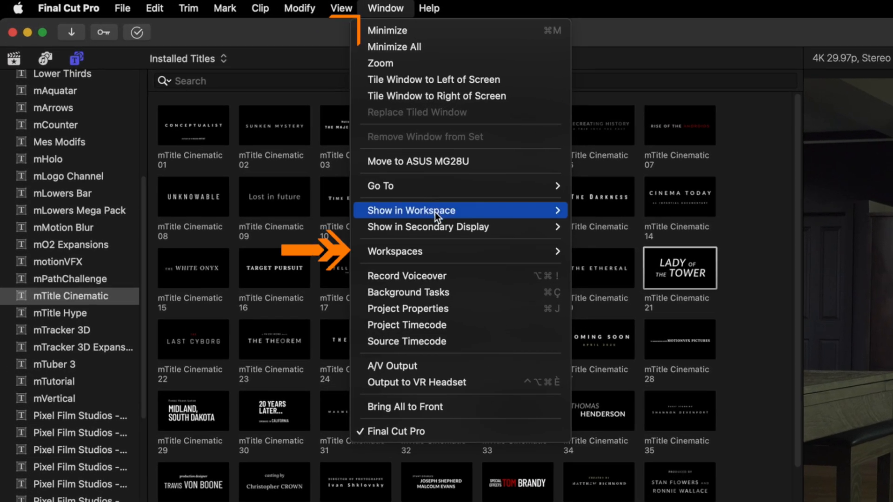
pyautogui.moveTo(205, 118)
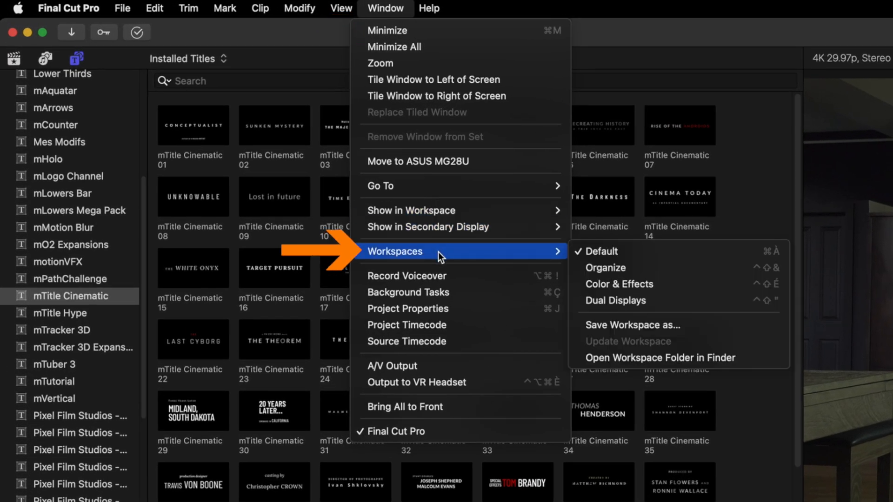
pyautogui.click(620, 283)
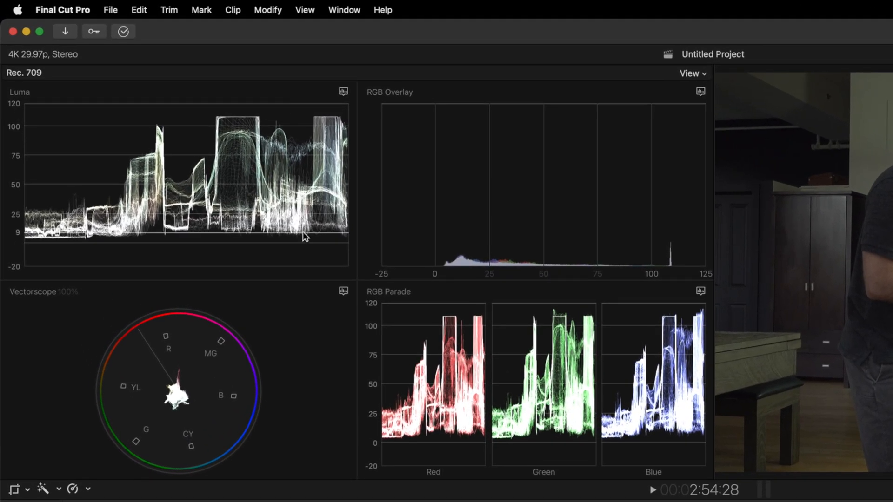
pyautogui.click(293, 135)
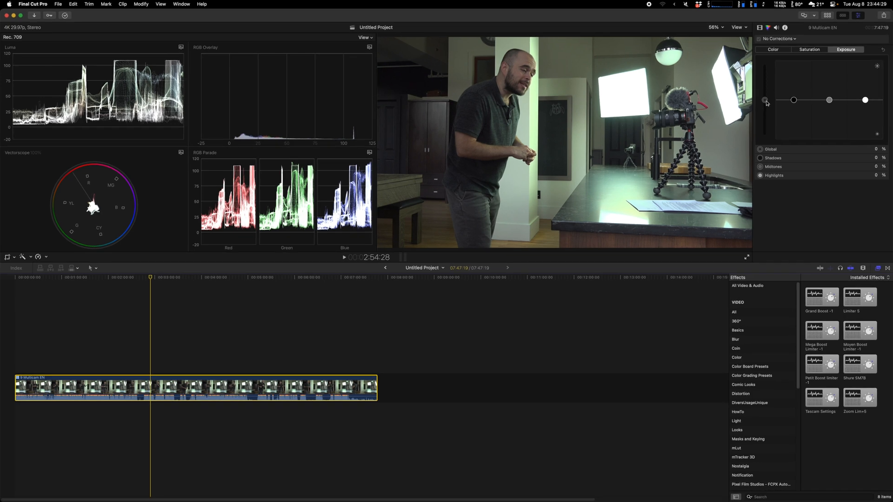
# Step: Lower the multicam clip's global exposure to about -9%, checking the black level against the luma waveform
pyautogui.moveTo(766, 102); pyautogui.dragTo(767, 107)
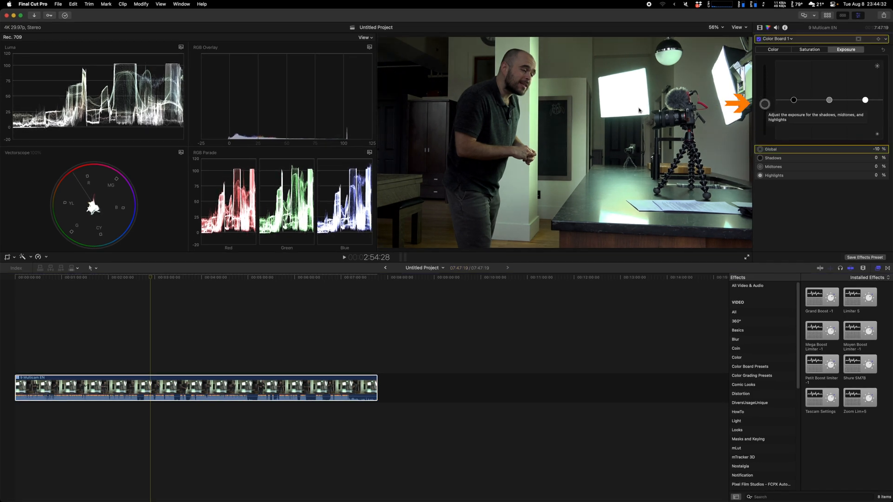
pyautogui.click(20, 128)
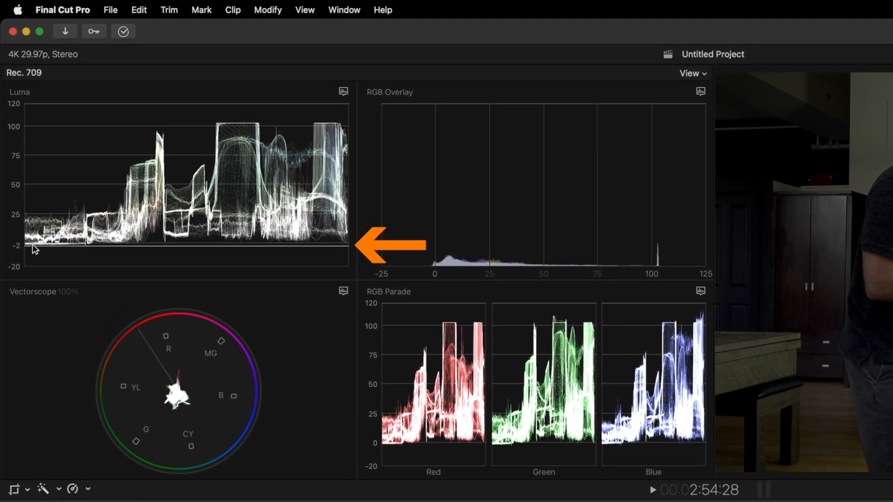
pyautogui.moveTo(33, 246); pyautogui.dragTo(32, 244)
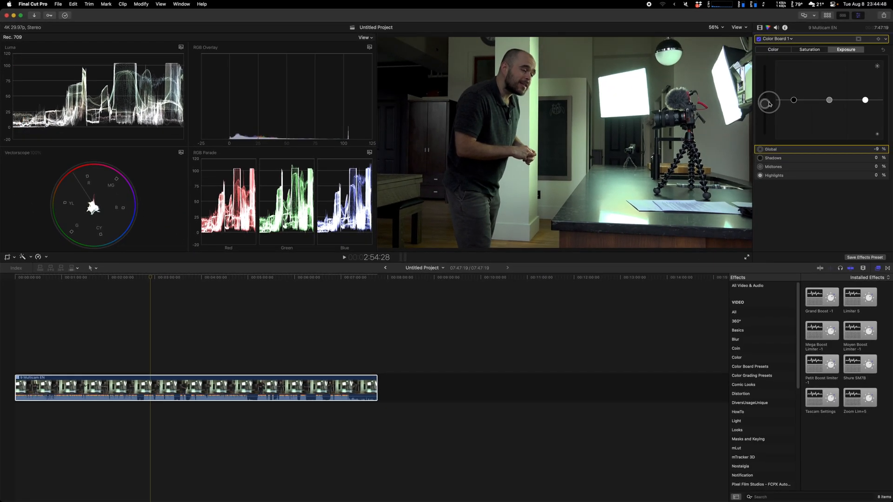
# Step: Try global exposure at 18%, shadows at -24% and highlights at -22% on the color board, and undo all exposure changes
pyautogui.moveTo(887, 122); pyautogui.dragTo(892, 112)
pyautogui.moveTo(768, 95); pyautogui.dragTo(794, 112)
pyautogui.moveTo(868, 103); pyautogui.dragTo(868, 112)
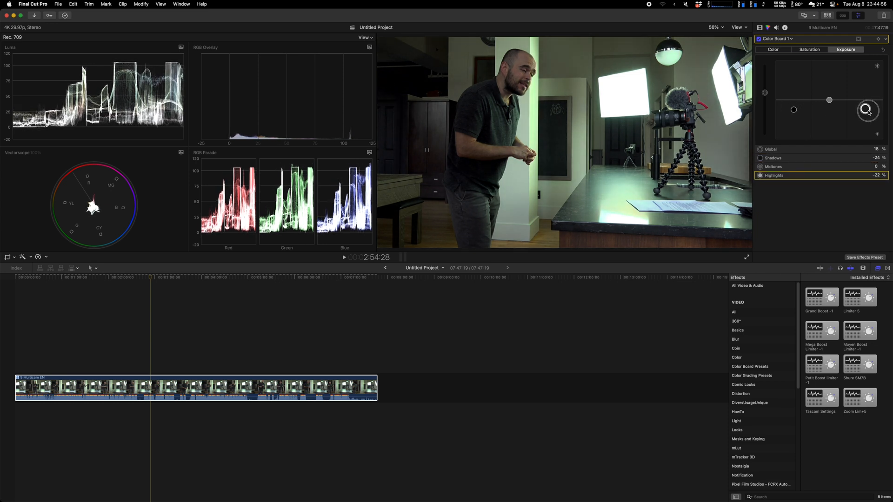
pyautogui.press('super+z')
pyautogui.press('super+z')
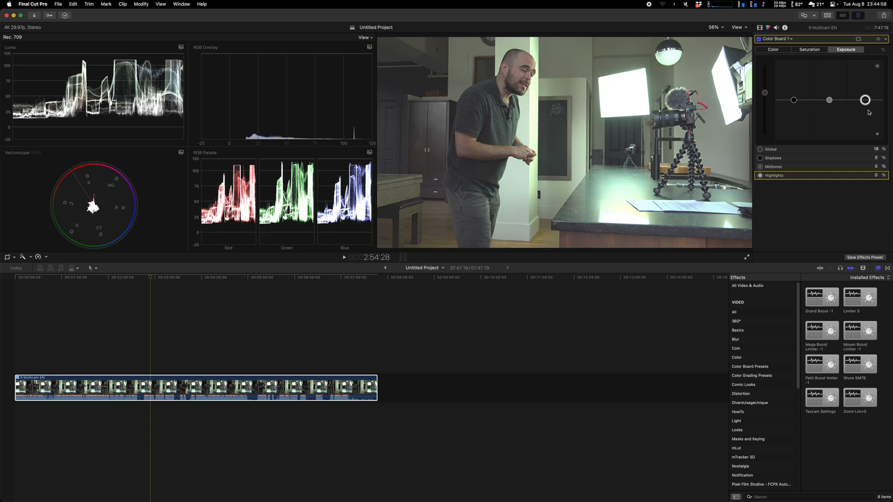
pyautogui.press('super+z')
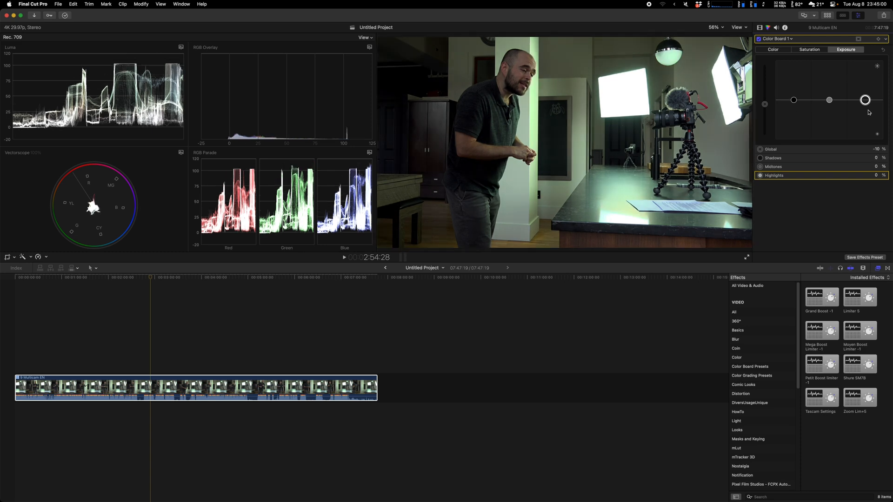
pyautogui.press('super+z')
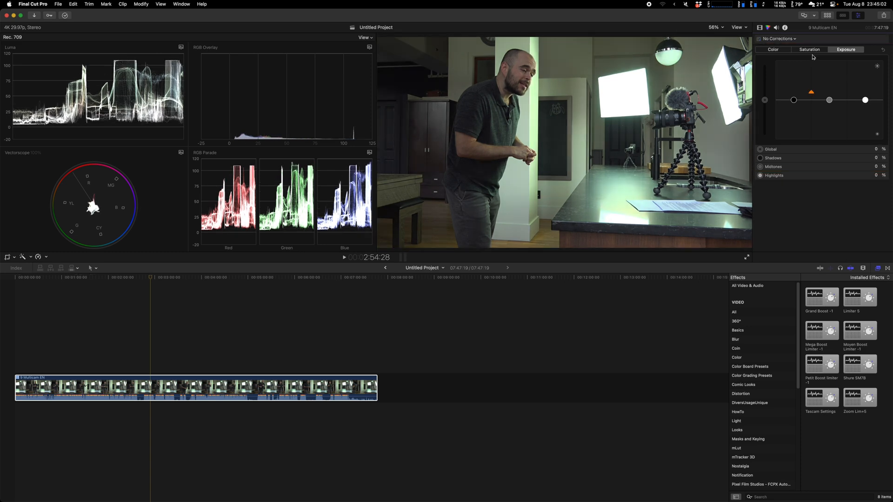
# Step: Show the color board's saturation controls, try lowering and raising the clip's global saturation, and undo the changes
pyautogui.click(812, 51)
pyautogui.moveTo(765, 101); pyautogui.dragTo(773, 147)
pyautogui.moveTo(775, 108); pyautogui.dragTo(778, 53)
pyautogui.press('super+z')
pyautogui.press('super+z')
pyautogui.moveTo(796, 101)
pyautogui.mouseDown()
pyautogui.moveTo(794, 91)
pyautogui.moveTo(796, 141)
pyautogui.moveTo(796, 98)
pyautogui.mouseUp()
pyautogui.moveTo(787, 60); pyautogui.dragTo(841, 47)
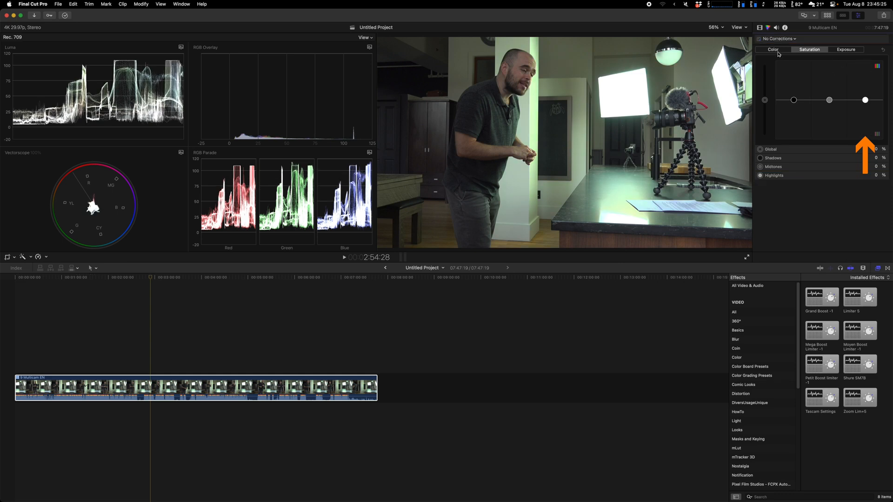
# Step: Show the color board's color controls, try shifting the clip's global color, and reset it
pyautogui.click(778, 52)
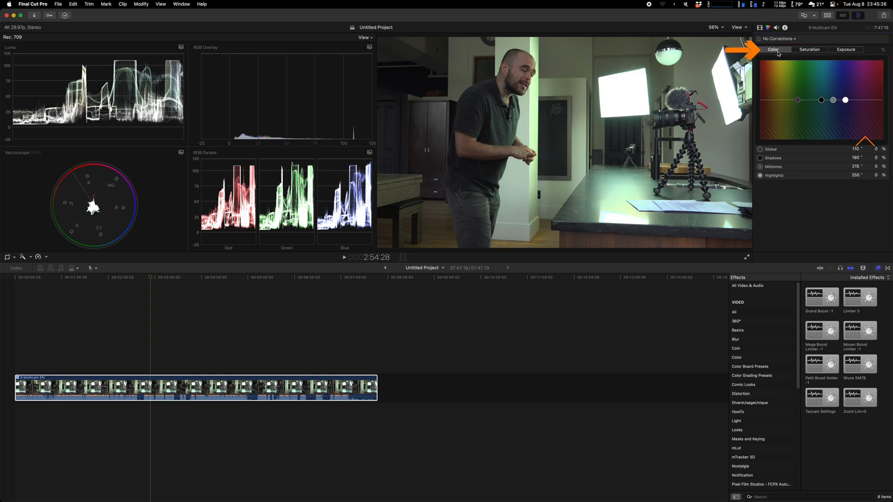
pyautogui.moveTo(799, 101); pyautogui.dragTo(829, 97)
pyautogui.press('Delete')
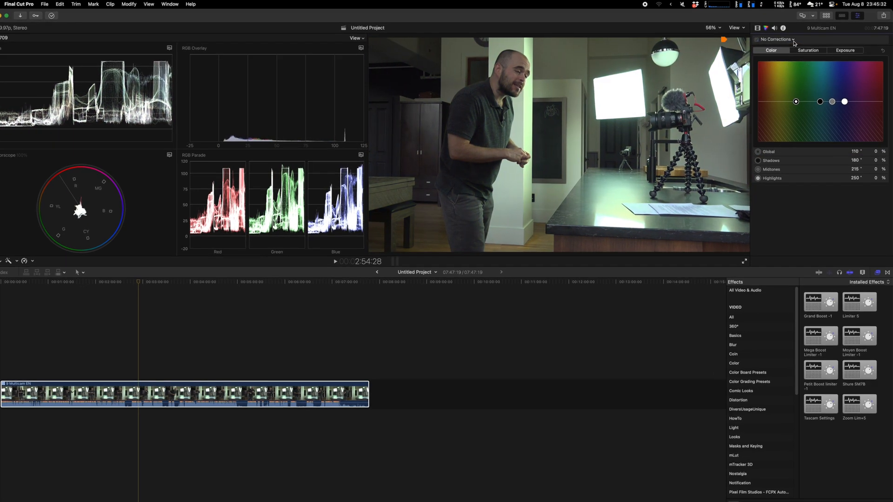
# Step: Add a Color Board correction to the multicam clip
pyautogui.click(792, 39)
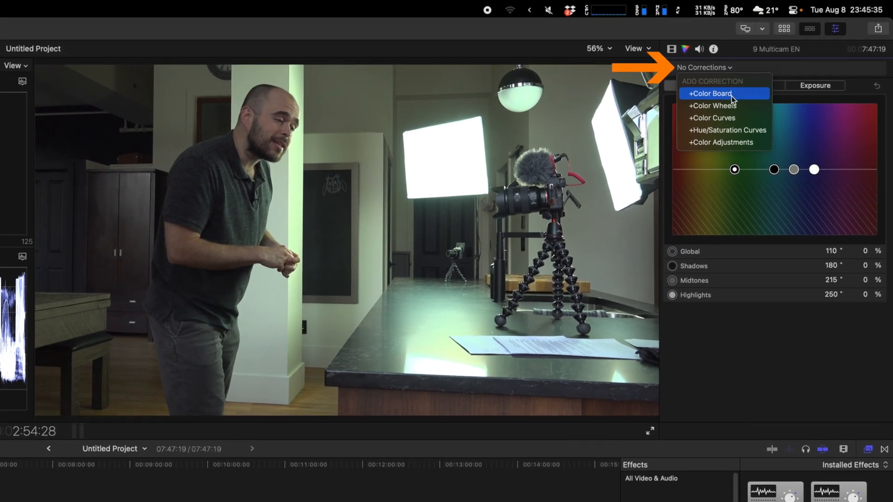
pyautogui.click(732, 95)
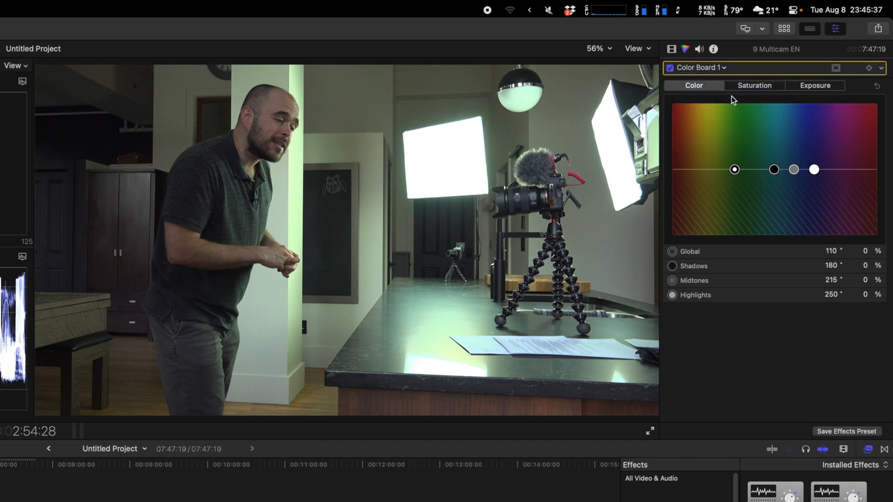
# Step: Try a Color Wheels correction with the global wheel shifted toward red, temperature 2500 and tint -19, and undo it
pyautogui.click(716, 67)
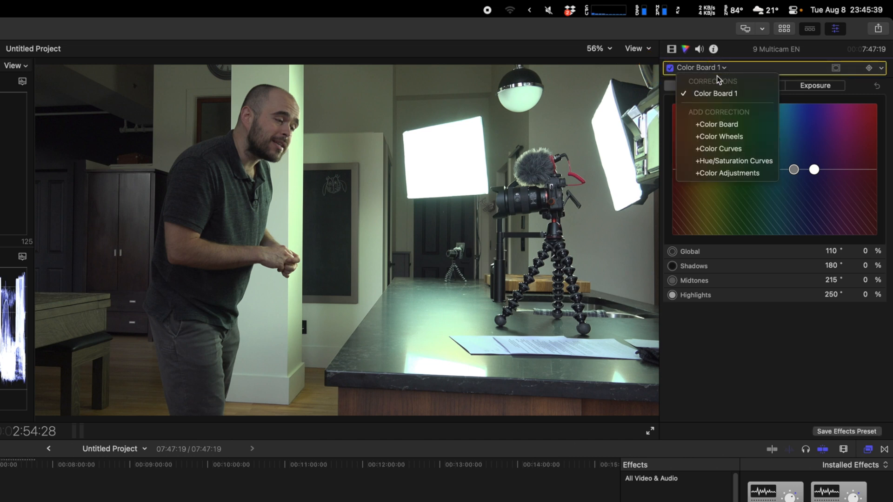
pyautogui.click(732, 134)
pyautogui.moveTo(769, 144)
pyautogui.mouseDown()
pyautogui.moveTo(751, 143)
pyautogui.moveTo(766, 120)
pyautogui.moveTo(774, 139)
pyautogui.mouseUp()
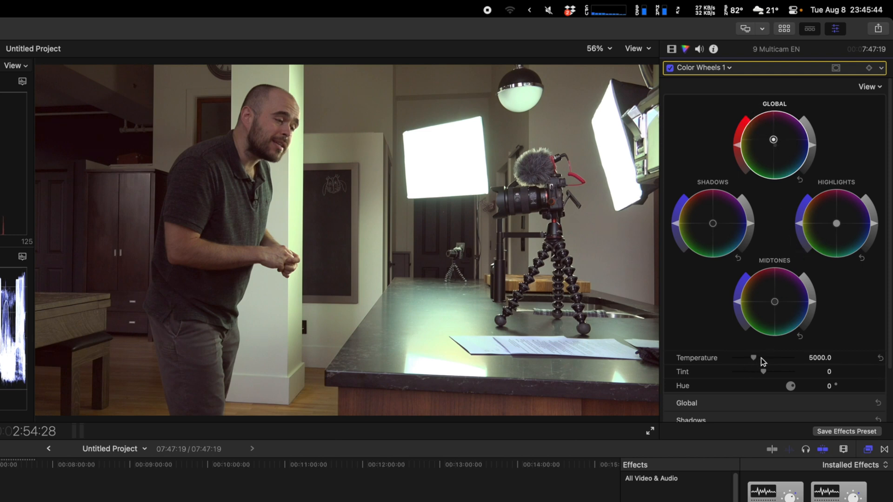
pyautogui.moveTo(756, 357)
pyautogui.mouseDown()
pyautogui.moveTo(768, 357)
pyautogui.moveTo(738, 358)
pyautogui.moveTo(757, 373)
pyautogui.mouseUp()
pyautogui.click(767, 372)
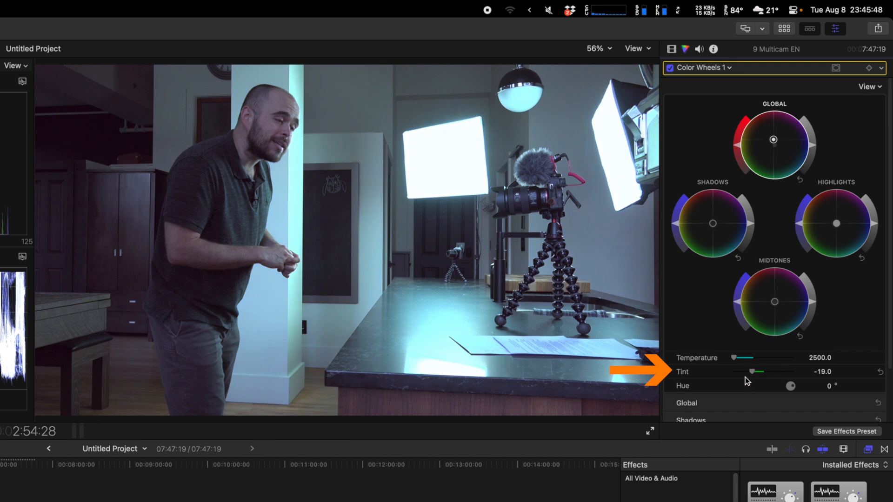
pyautogui.press('super+z')
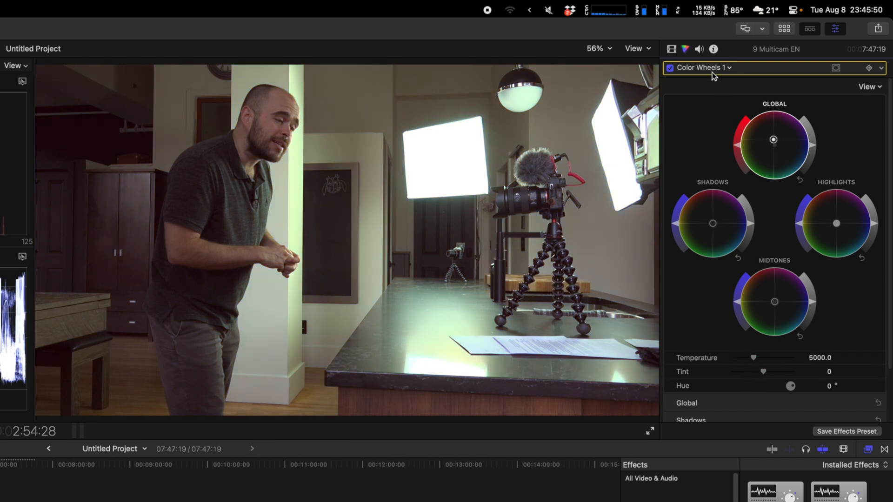
pyautogui.click(712, 72)
# Step: Try adding a Color Curves correction to the multicam clip and remove it, returning to the Color Board correction
pyautogui.click(713, 71)
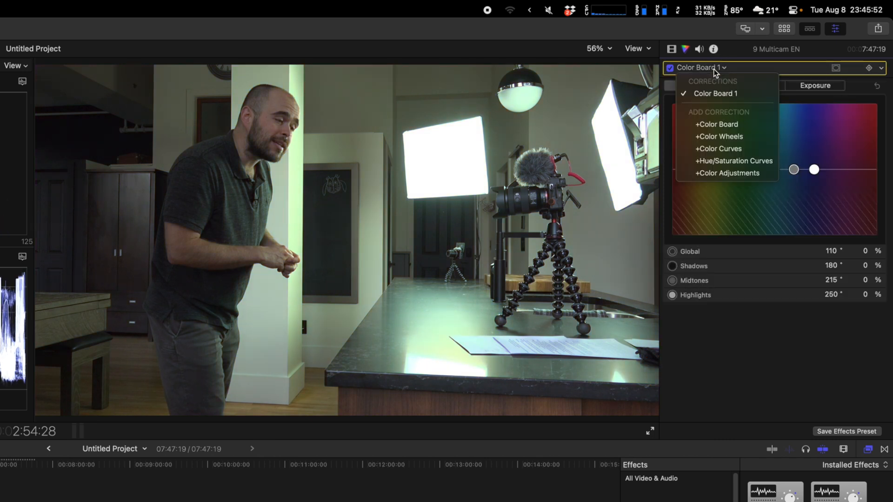
pyautogui.click(740, 149)
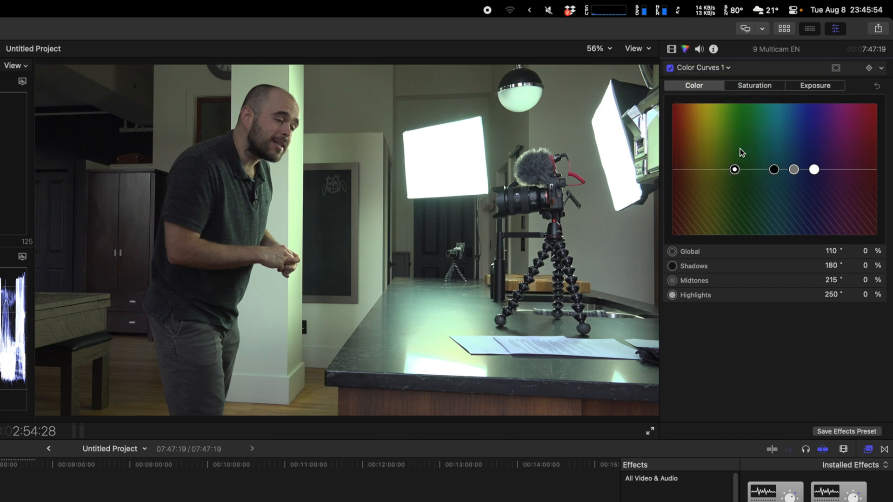
pyautogui.moveTo(741, 159); pyautogui.dragTo(809, 153)
pyautogui.press('Delete')
pyautogui.press('super+6')
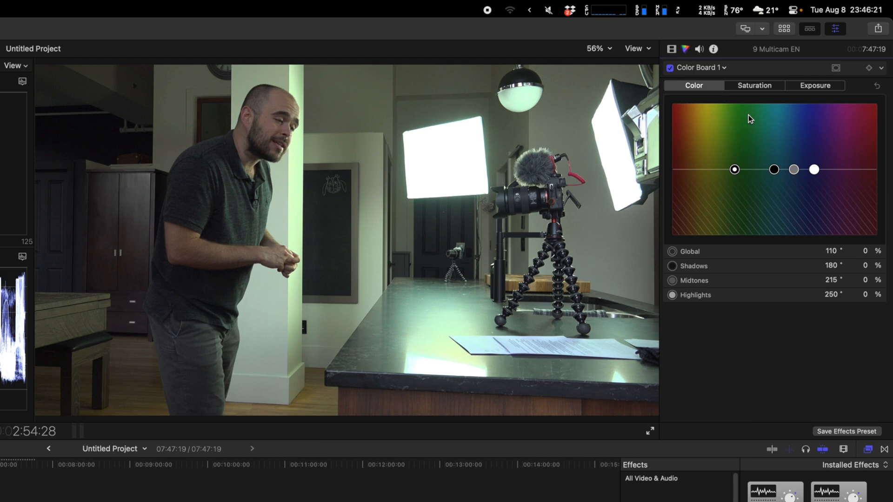
# Step: Open the multicam clip's audio properties, apply the Limiter 5 effect preset and expand the limiter's parameters
pyautogui.click(699, 49)
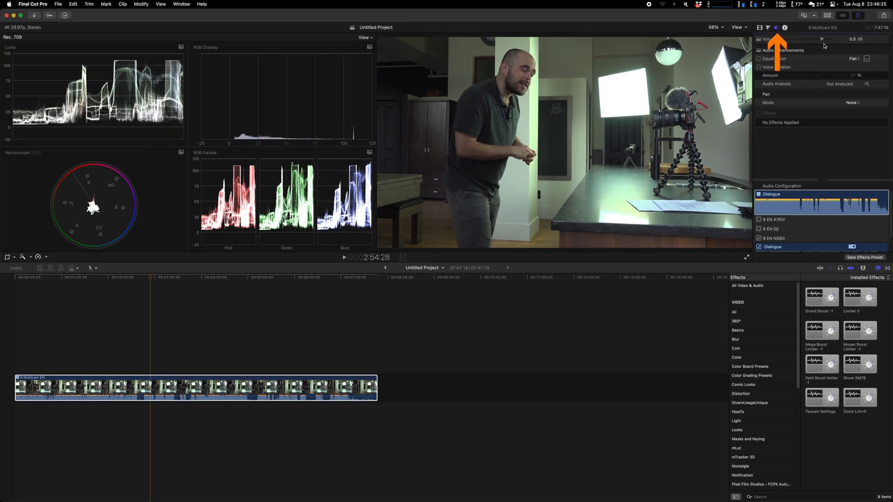
pyautogui.moveTo(812, 45)
pyautogui.mouseDown()
pyautogui.moveTo(800, 49)
pyautogui.moveTo(821, 42)
pyautogui.mouseUp()
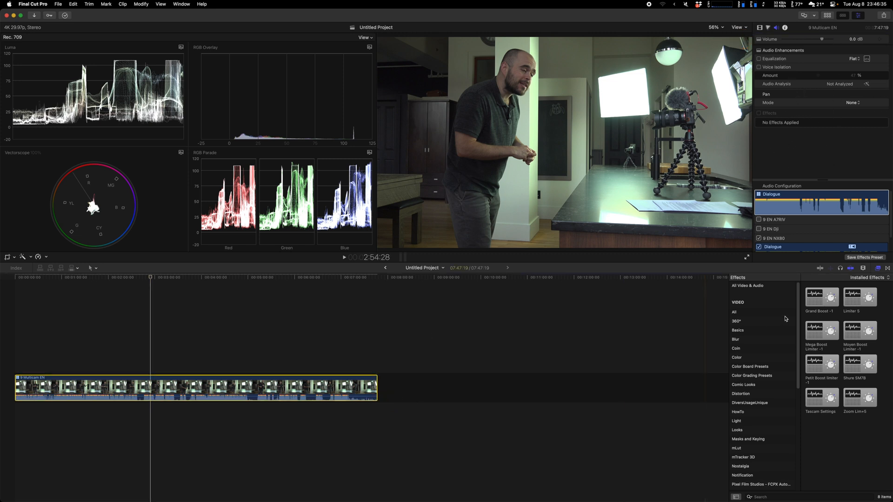
pyautogui.doubleClick(860, 299)
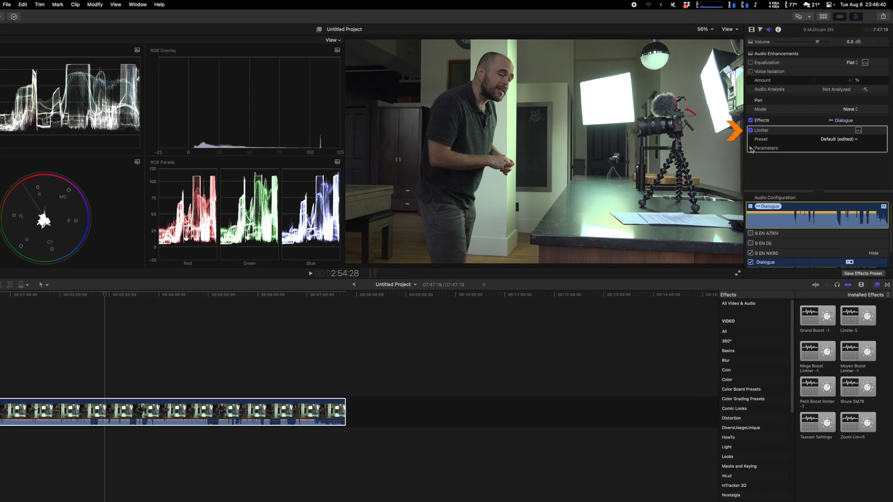
pyautogui.click(759, 139)
pyautogui.moveTo(765, 232); pyautogui.dragTo(747, 265)
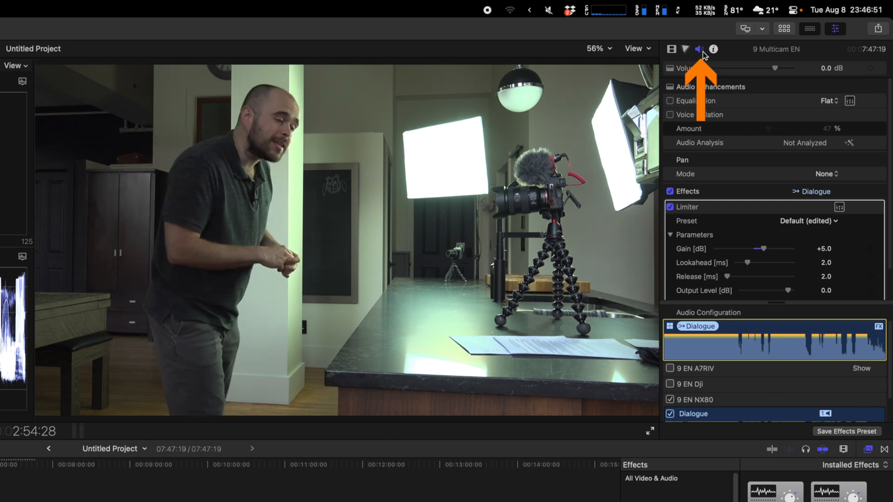
# Step: Review the multicam clip's video, audio and info properties in the inspector, finishing on the video properties
pyautogui.click(672, 49)
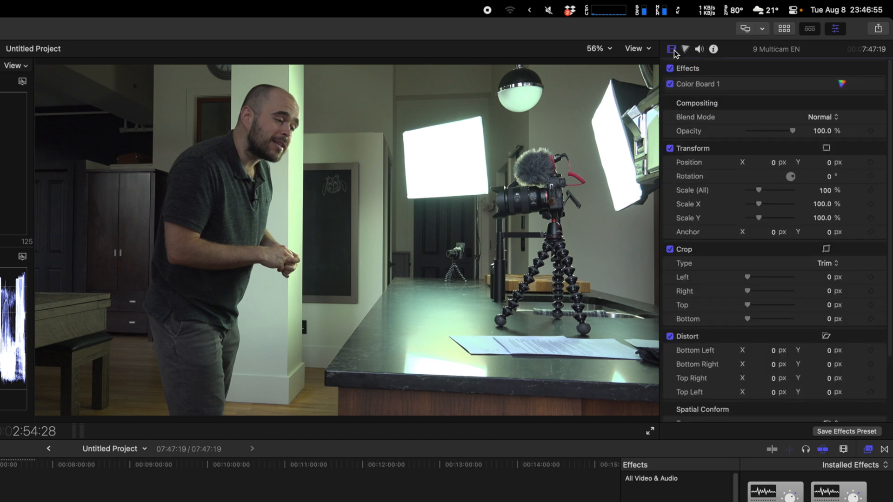
pyautogui.click(699, 49)
pyautogui.click(714, 49)
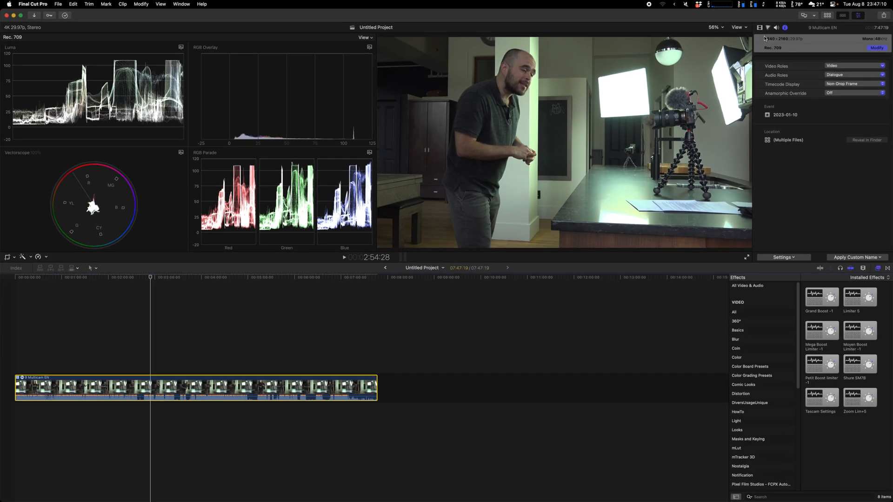
pyautogui.click(760, 27)
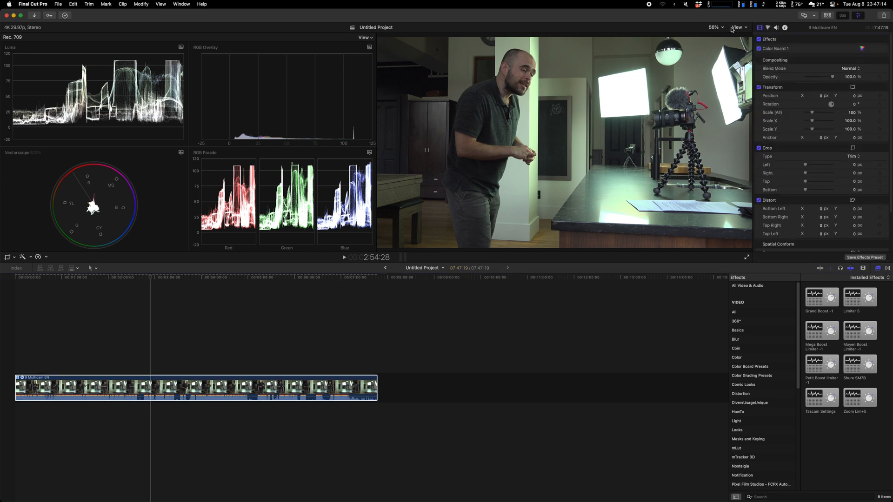
# Step: Switch back to the Default workspace and check its shortcut in the list of workspaces
pyautogui.press('super+agrave')
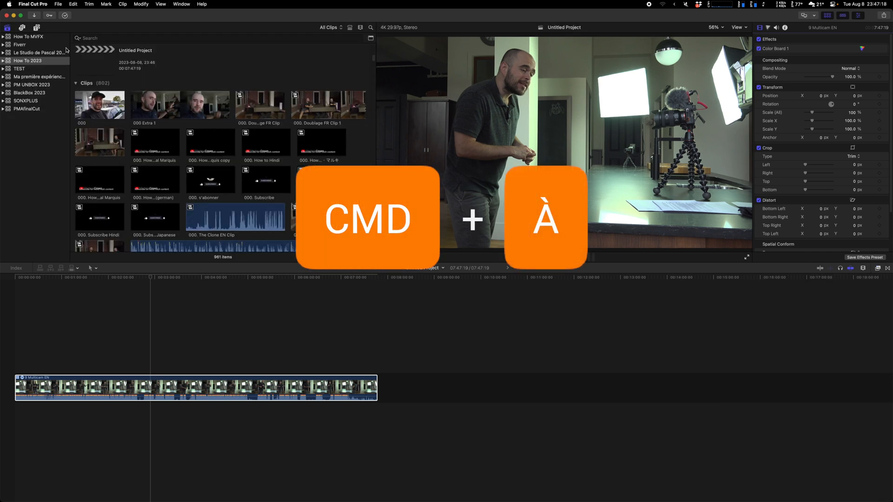
pyautogui.click(181, 4)
pyautogui.moveTo(212, 118)
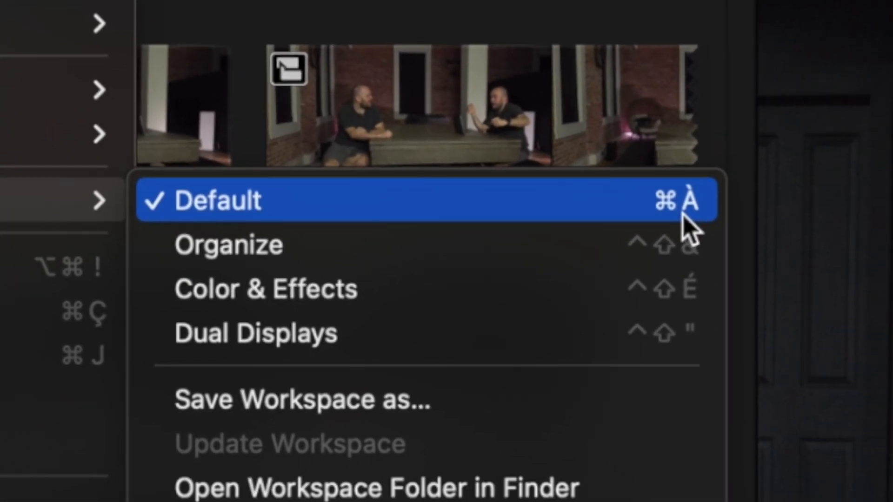
pyautogui.click(755, 236)
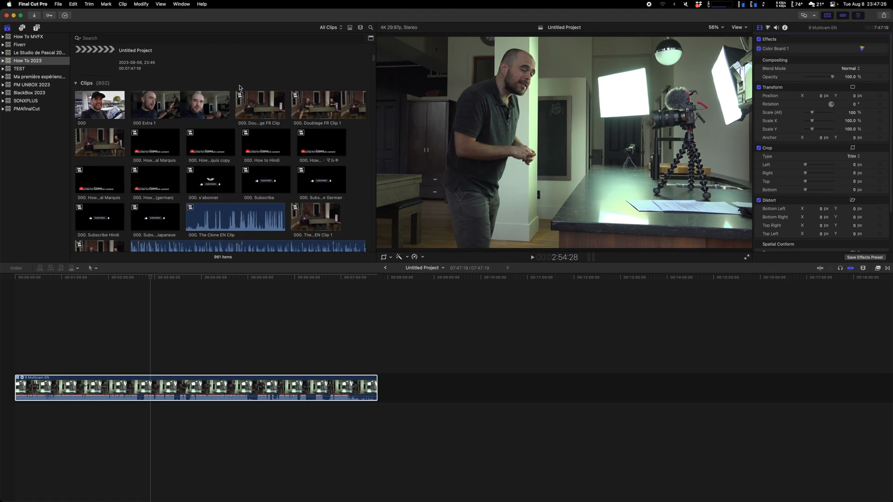
# Step: Compare the inspector contents for Untitled Project in the browser with those for the multicam clip in the timeline
pyautogui.scroll(5, 240, 88)
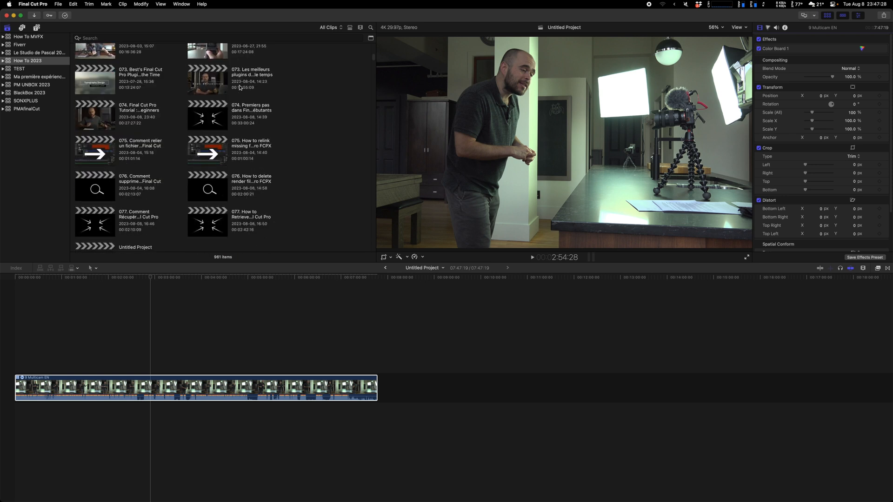
pyautogui.scroll(-5, 240, 88)
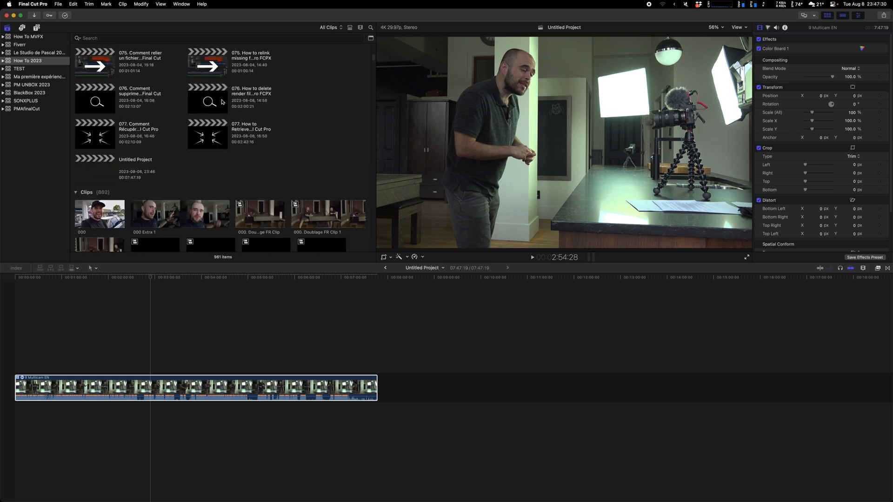
pyautogui.click(95, 173)
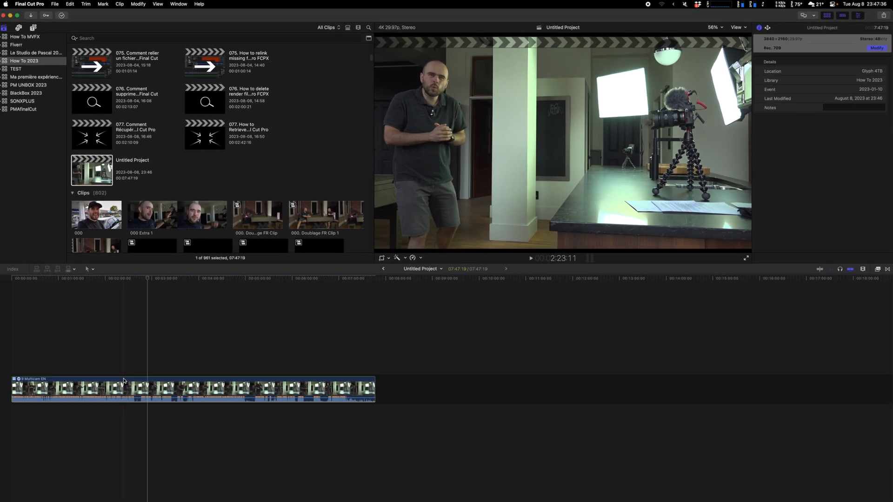
pyautogui.click(149, 387)
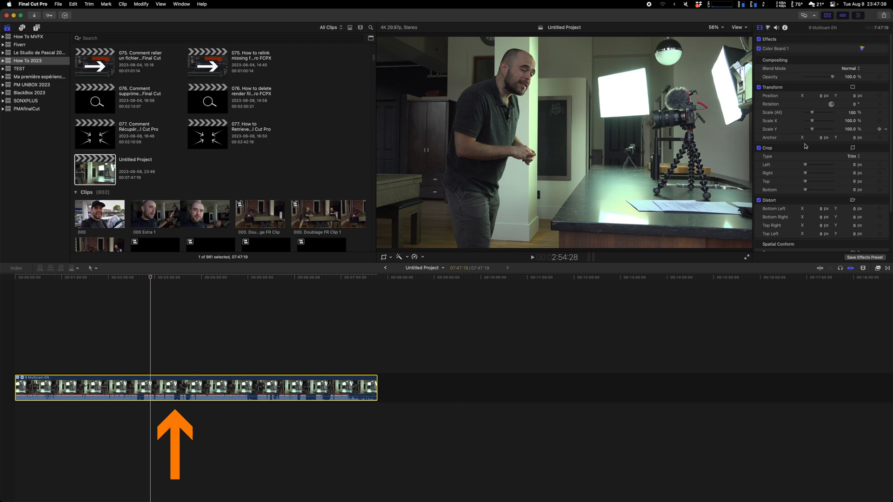
# Step: Open Untitled Project's settings for modification, review the available video formats, and cancel the dialog
pyautogui.click(95, 170)
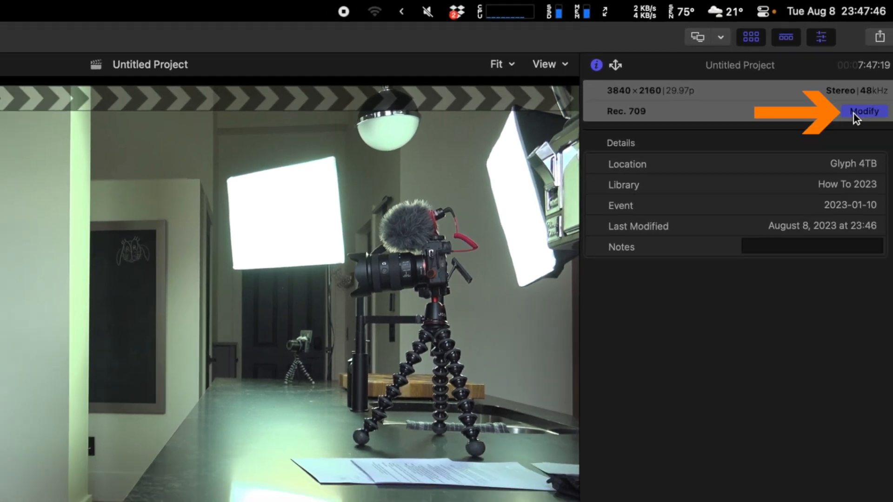
pyautogui.click(858, 130)
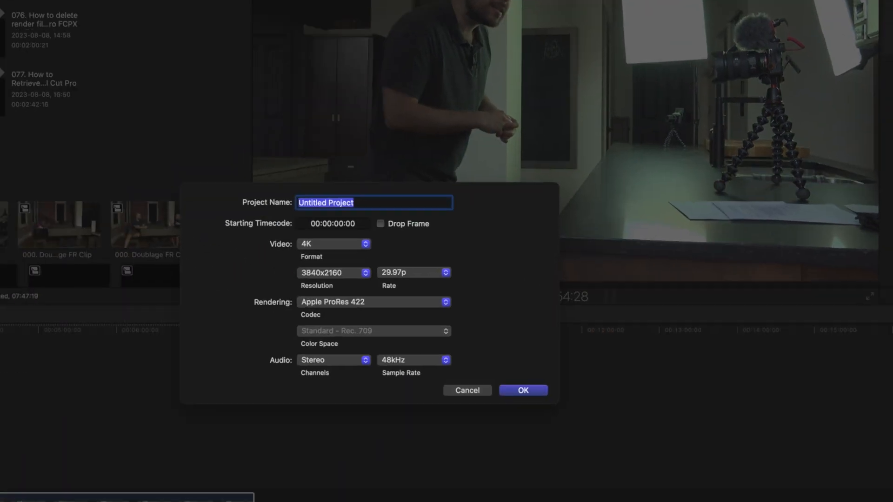
pyautogui.click(331, 263)
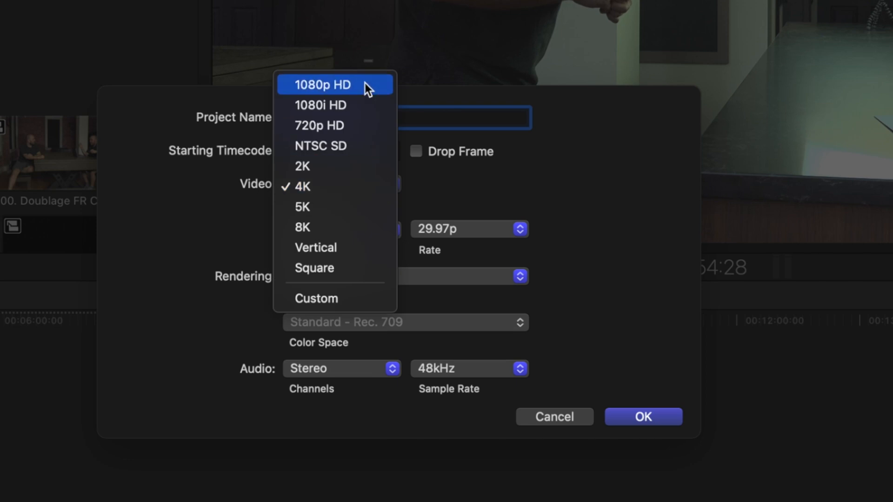
pyautogui.click(619, 286)
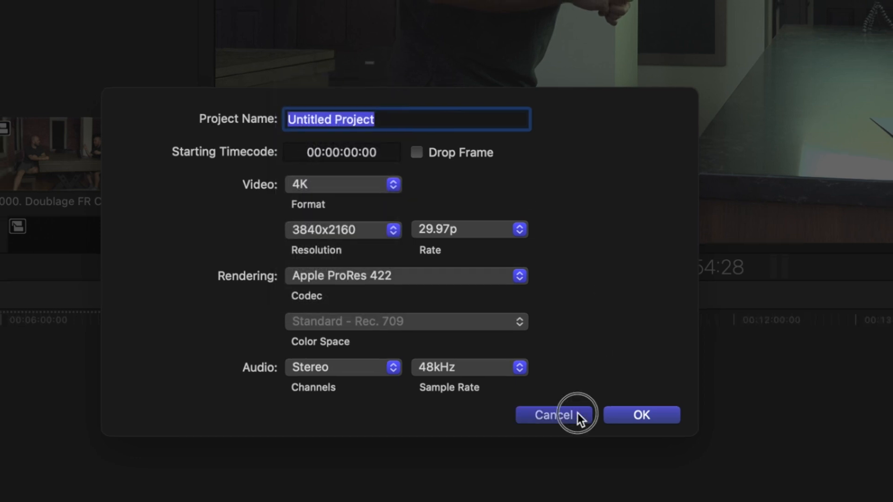
pyautogui.click(579, 414)
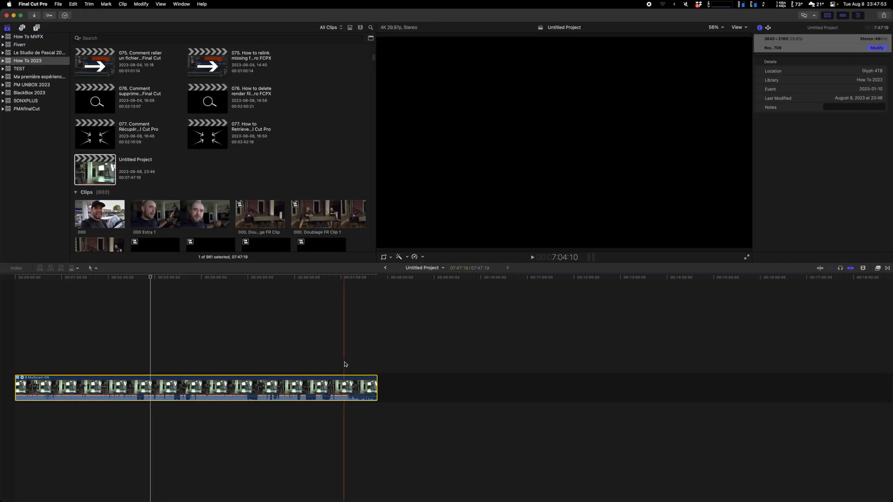
# Step: Place the mTitle Cinematic 18 title above the multicam clip at the playhead, preview it, and select it in the timeline
pyautogui.click(39, 28)
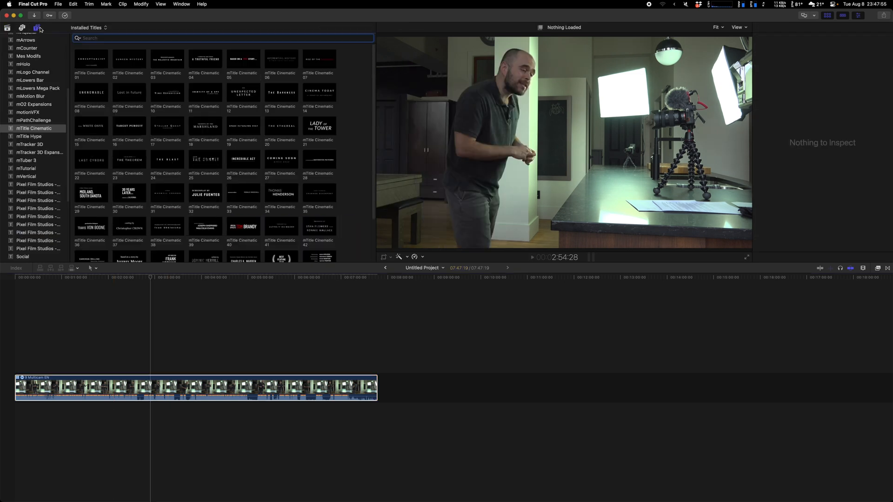
pyautogui.moveTo(208, 130); pyautogui.dragTo(152, 363)
pyautogui.press('space')
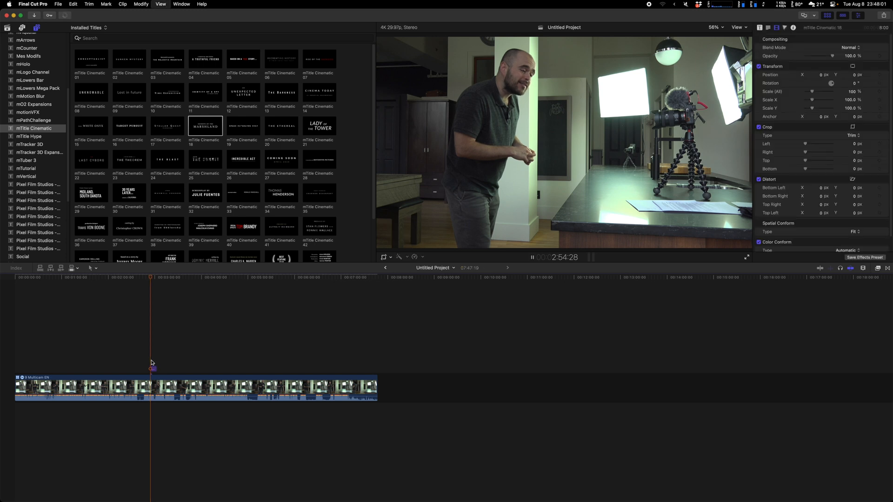
pyautogui.press('space')
pyautogui.click(154, 370)
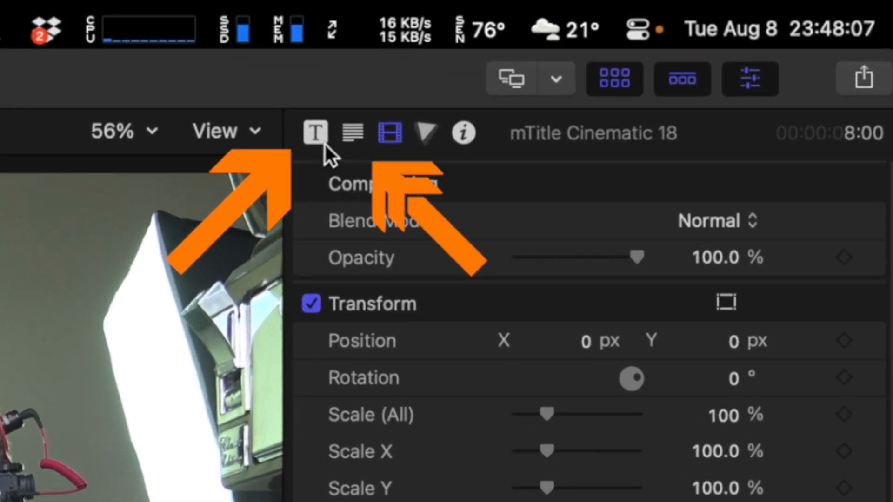
# Step: Review the title's published parameters and replace the main title text MARSHLAND with "fgegsrfgaergwrg"
pyautogui.click(319, 140)
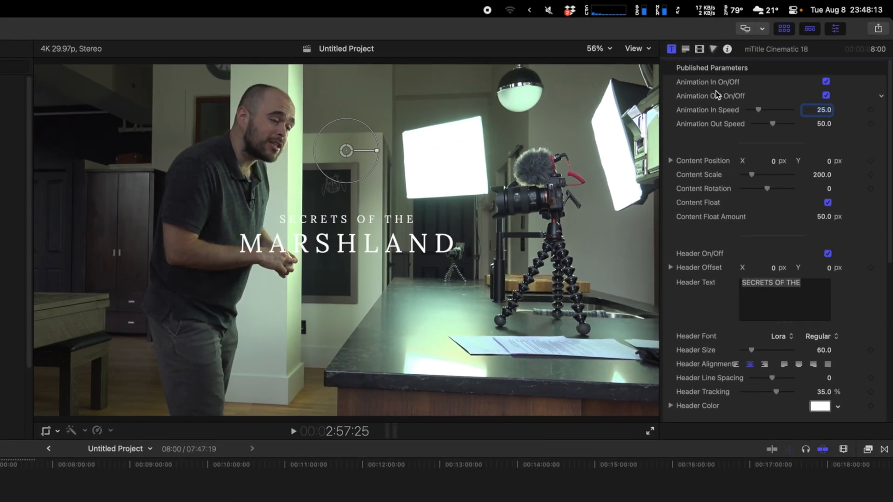
pyautogui.scroll(-1, 742, 156)
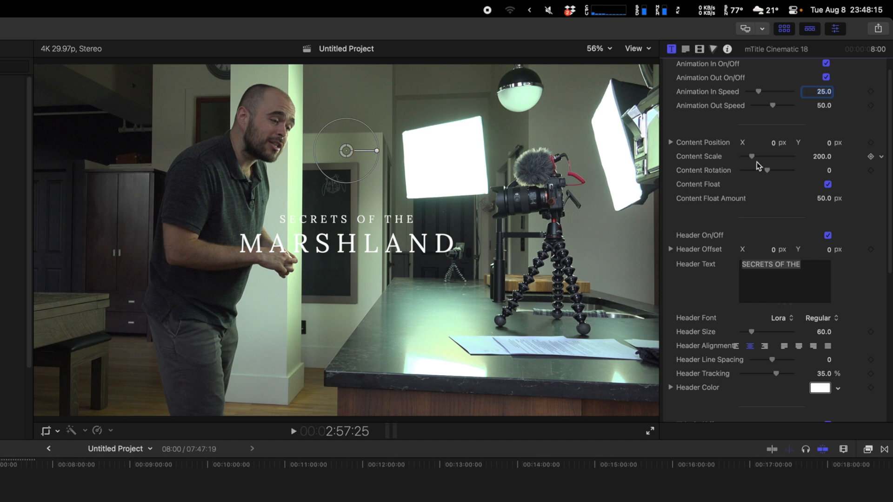
pyautogui.scroll(-8, 761, 158)
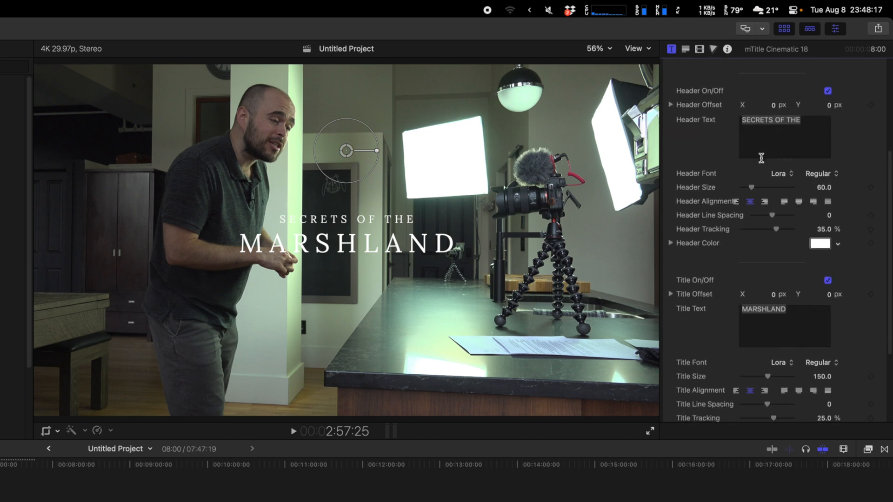
pyautogui.scroll(-1, 761, 157)
pyautogui.moveTo(791, 309); pyautogui.dragTo(719, 295)
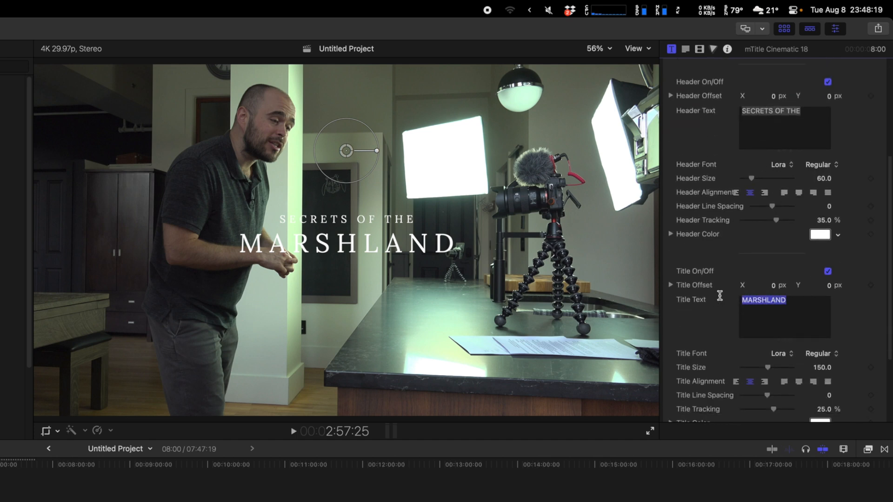
pyautogui.write('fgegsrfgaergwrg')
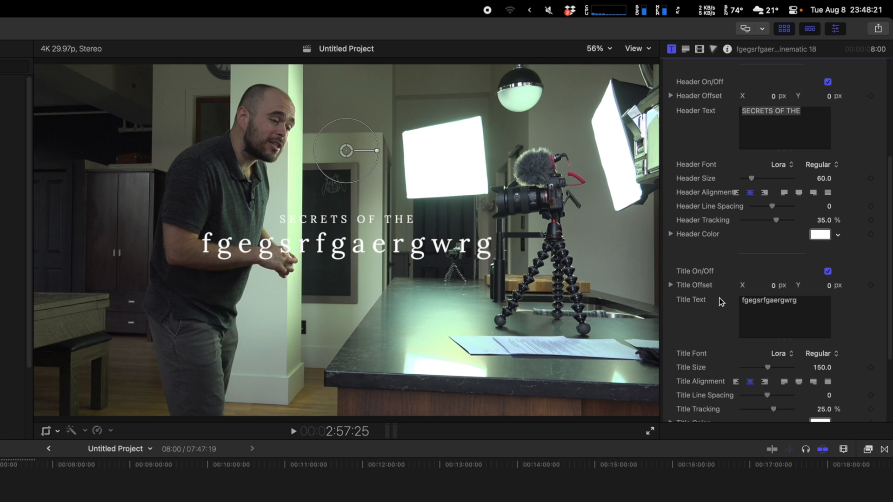
# Step: Set the font to Monaco in the title's text formatting properties
pyautogui.click(685, 49)
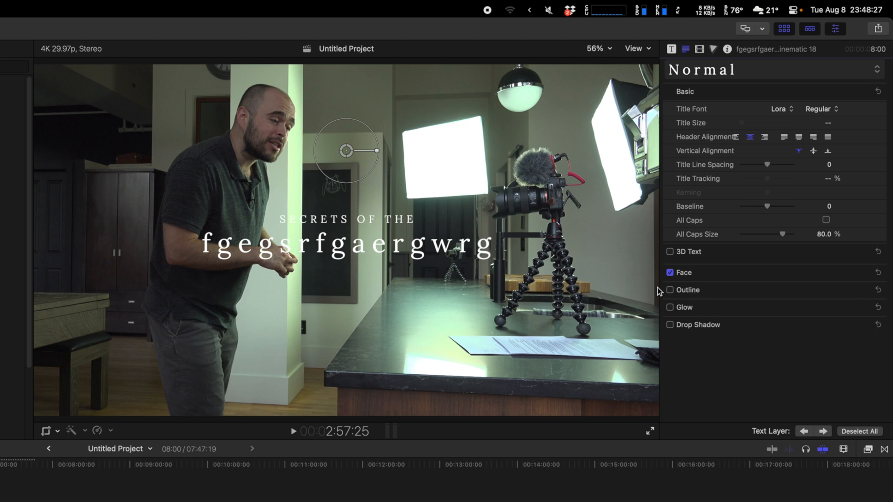
pyautogui.click(788, 112)
pyautogui.click(797, 381)
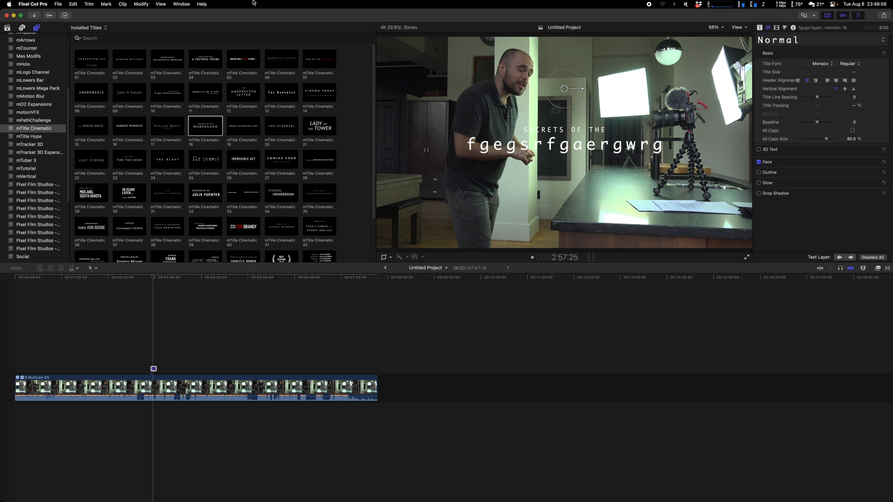
# Step: Look through Final Cut Pro's editing and modification commands for the selected title
pyautogui.click(59, 4)
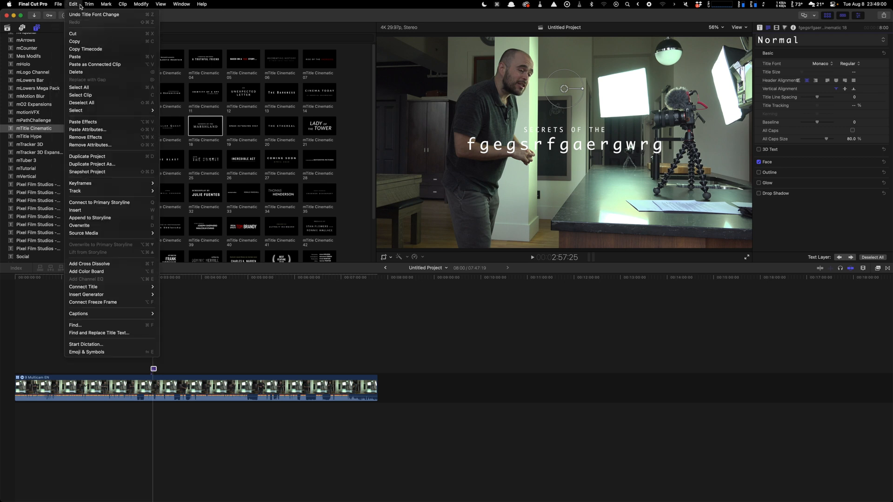
pyautogui.moveTo(130, 5)
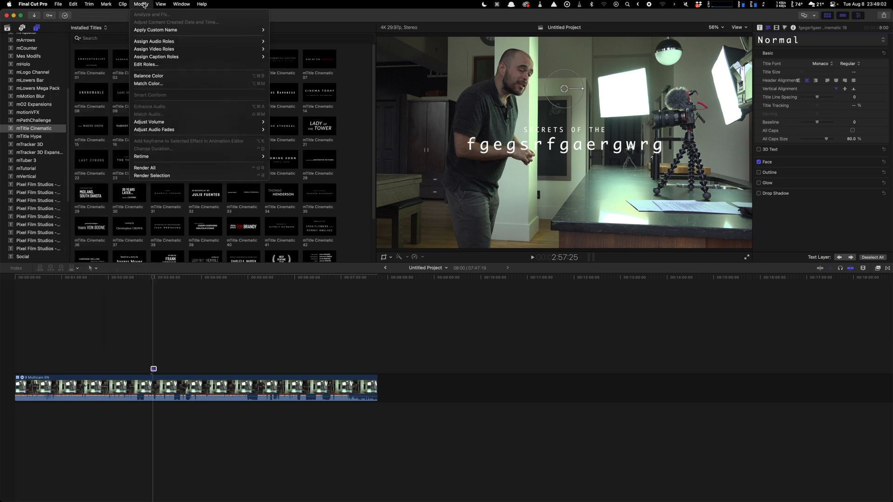
pyautogui.click(143, 6)
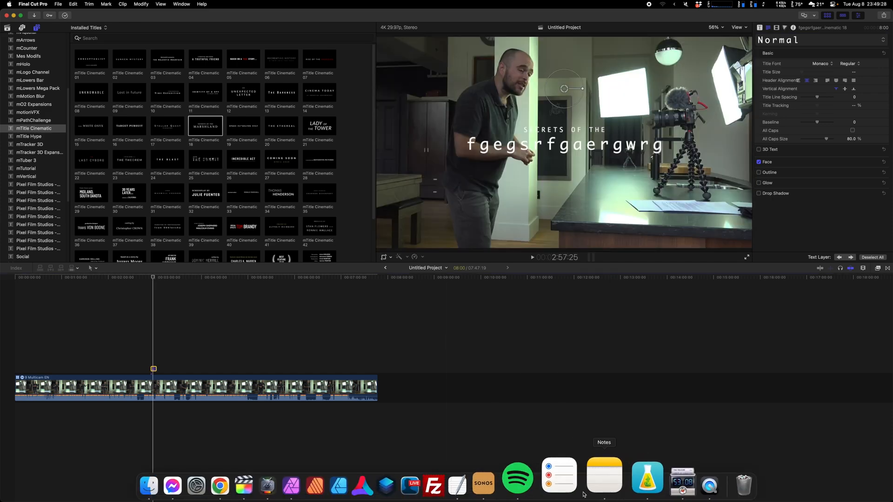
# Step: Switch to Spotify and look through its file, editing and playback commands for comparison
pyautogui.click(518, 478)
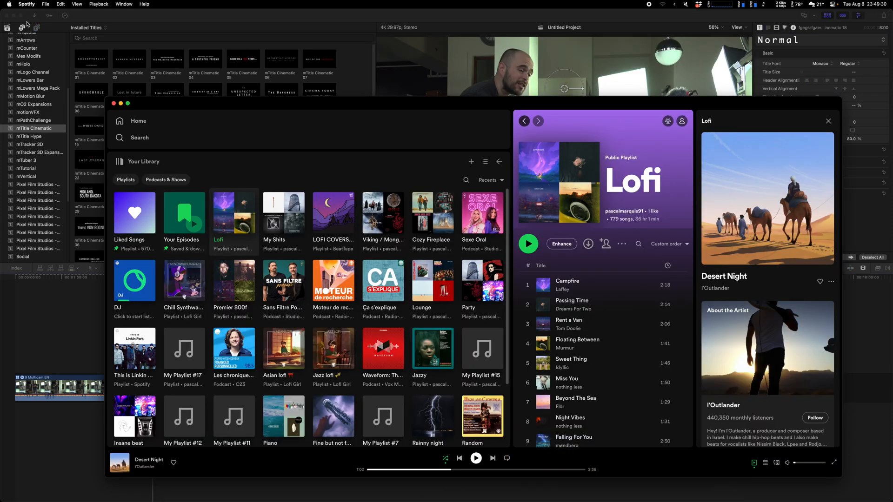
pyautogui.click(46, 4)
pyautogui.moveTo(66, 4)
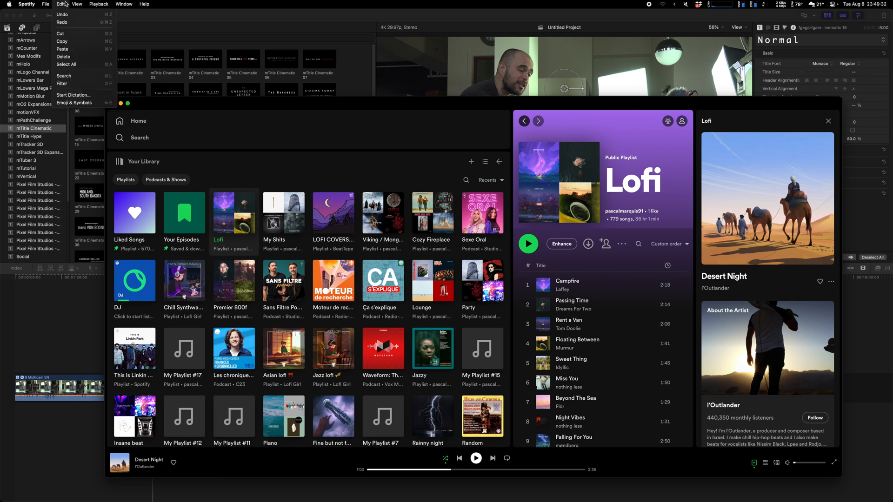
pyautogui.moveTo(94, 3)
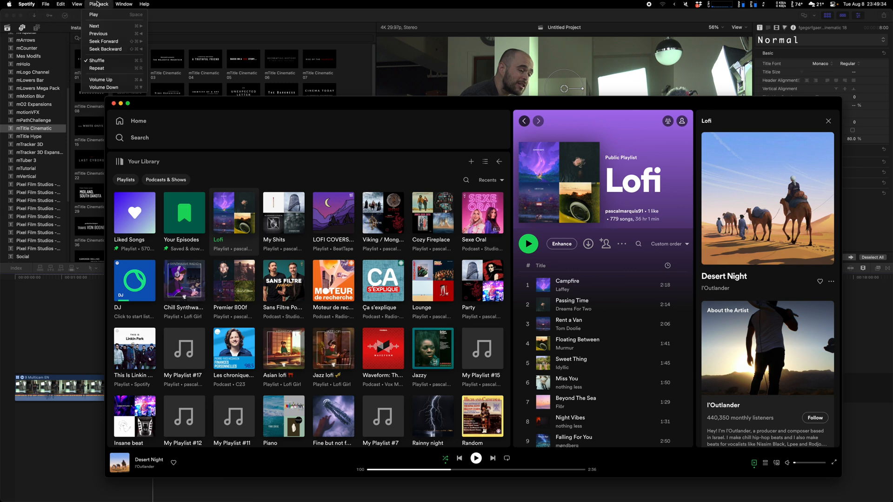
pyautogui.click(97, 4)
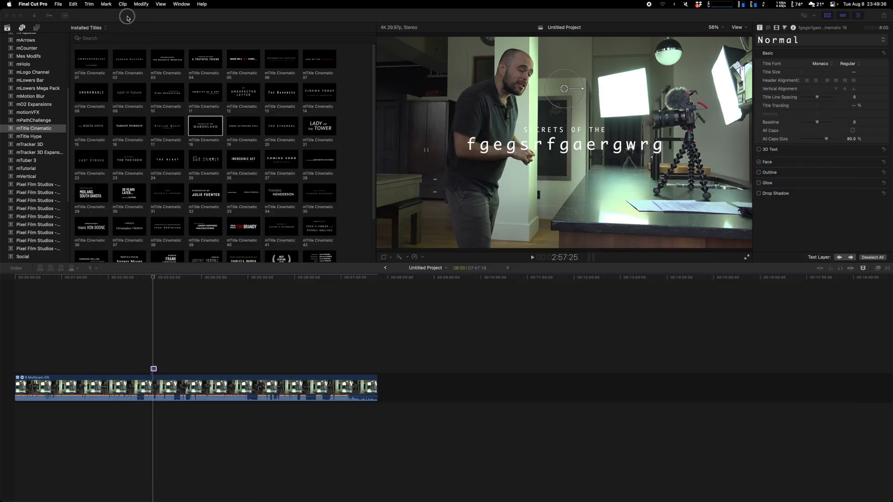
# Step: Return to Final Cut Pro, look over its editing commands again, and check the system status area
pyautogui.click(127, 18)
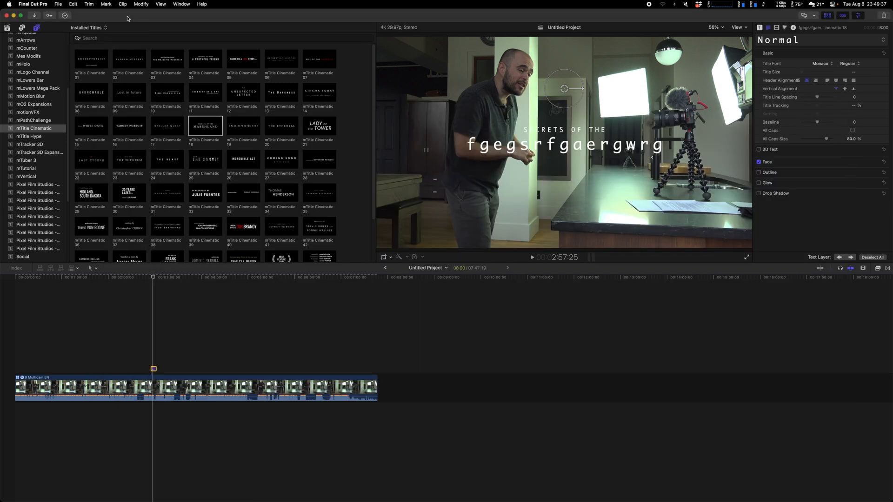
pyautogui.click(74, 4)
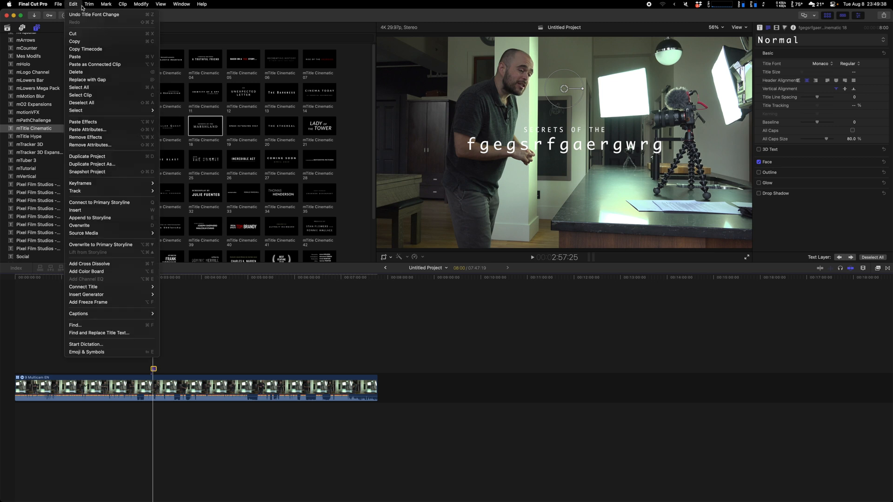
pyautogui.click(130, 4)
pyautogui.moveTo(464, 7)
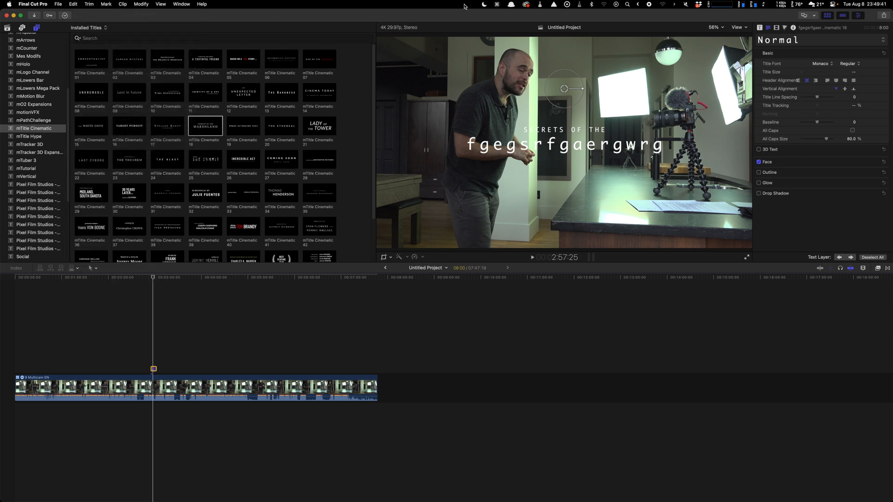